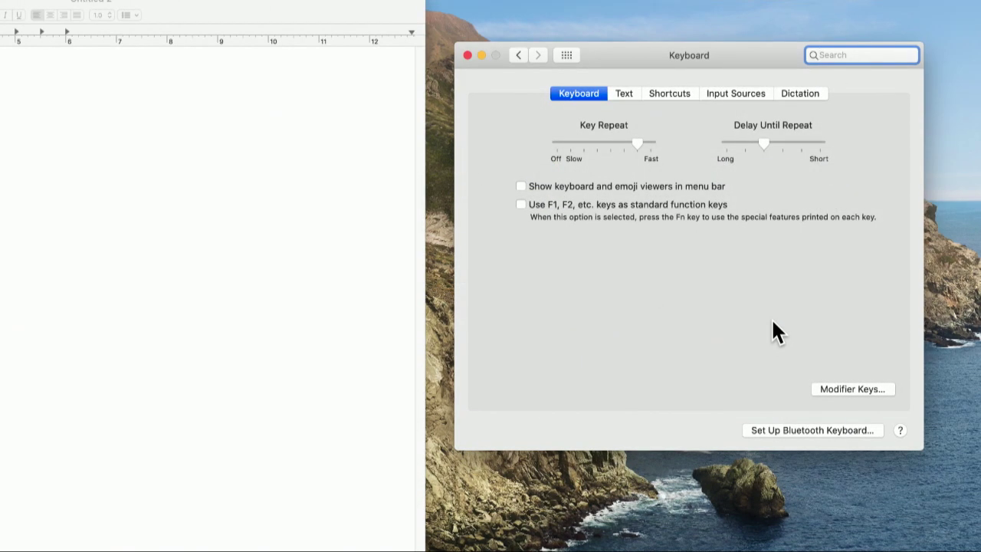
- Open the Dictation settings and check the available microphone sources, leaving the current selection
{"action": "left_click", "coordinate": [794, 87]}
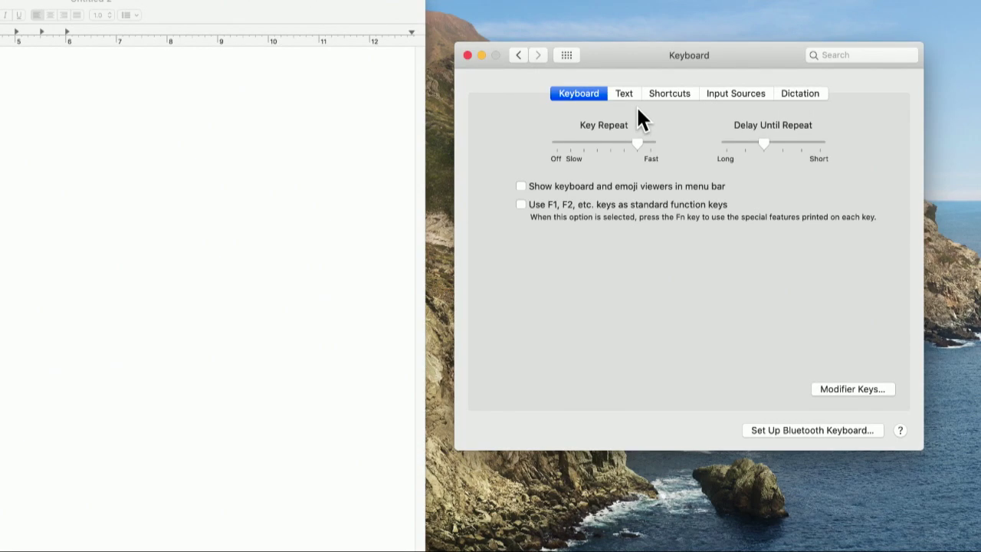
{"action": "left_click", "coordinate": [806, 93]}
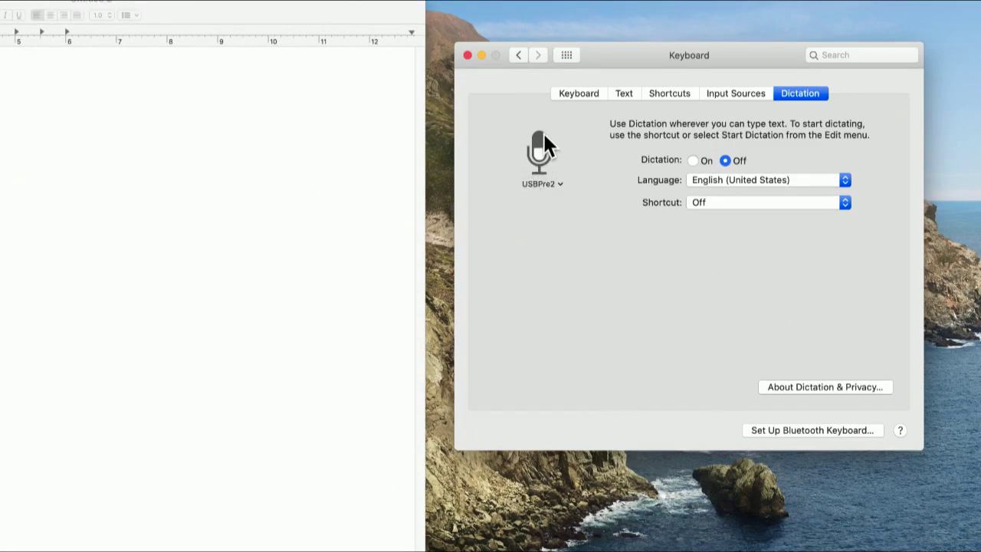
{"action": "left_click", "coordinate": [554, 182]}
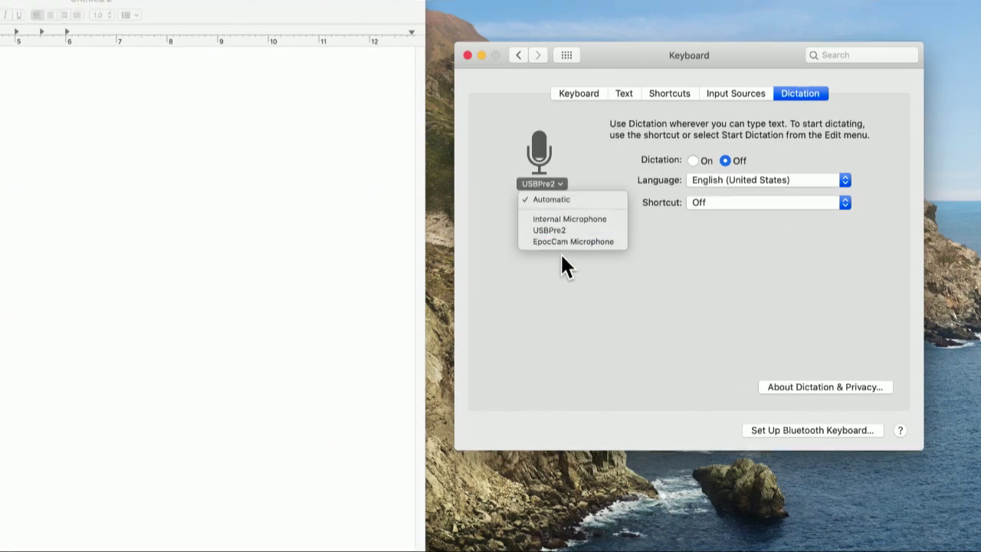
{"action": "left_click", "coordinate": [575, 155]}
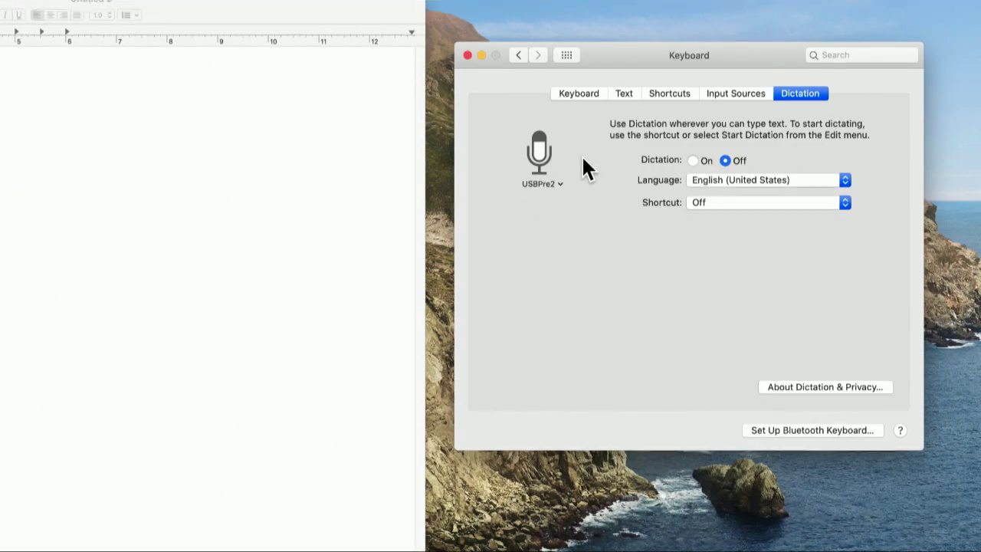
- Turn on Dictation, confirm enabling it, and keep the shortcut at Press Fn (Function) Key Twice
{"action": "left_click", "coordinate": [692, 159]}
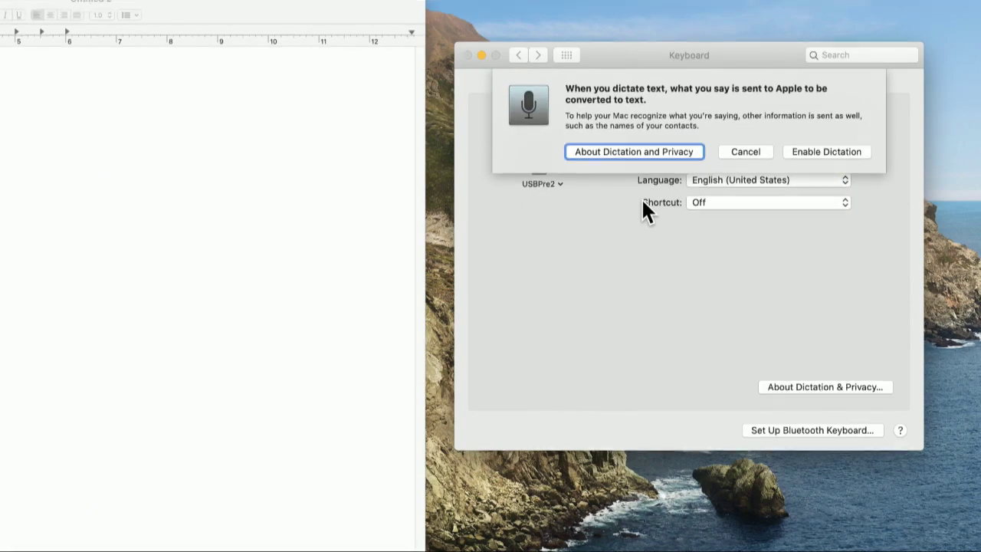
{"action": "left_click_drag", "start_coordinate": [807, 148], "coordinate": [627, 167]}
{"action": "left_click", "coordinate": [807, 147]}
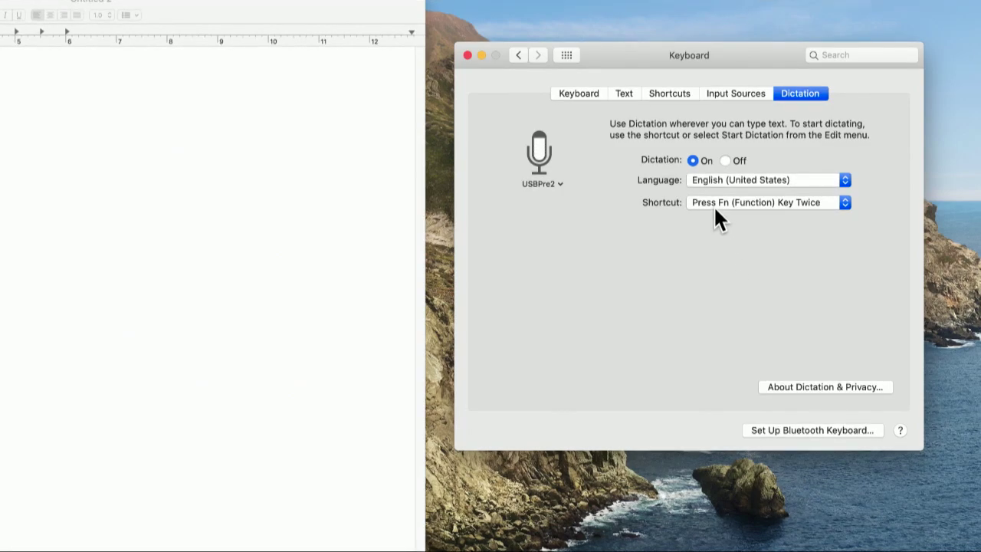
{"action": "left_click", "coordinate": [734, 202]}
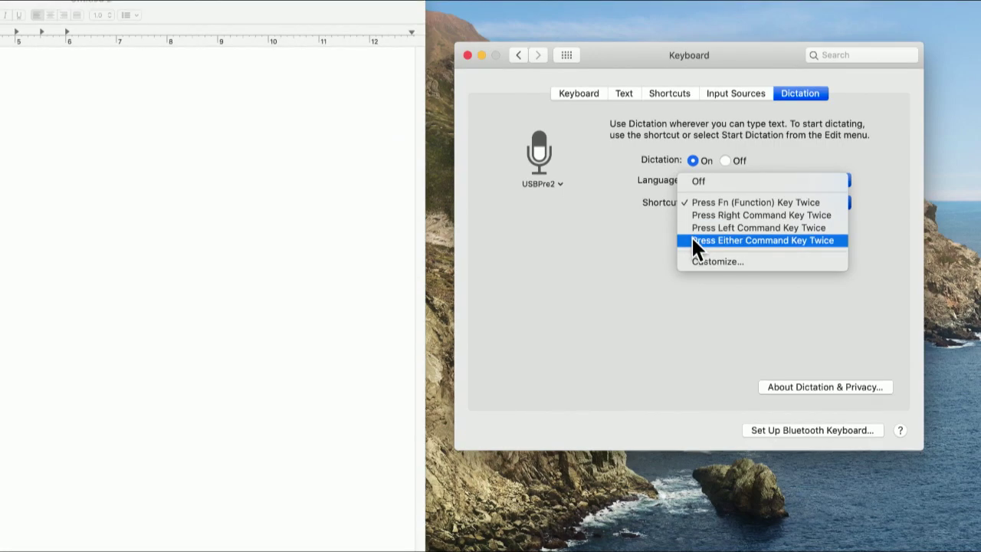
{"action": "left_click", "coordinate": [690, 203]}
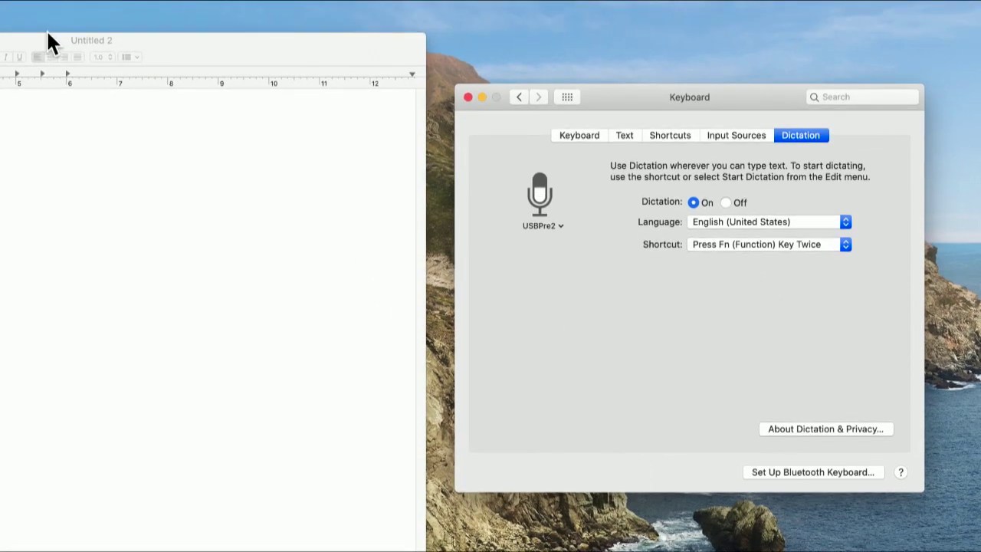
- Switch to TextEdit, enter "This is some typing." in the Untitled 2 document, and start dictating in a new paragraph
{"action": "left_click_drag", "start_coordinate": [20, 39], "coordinate": [558, 23]}
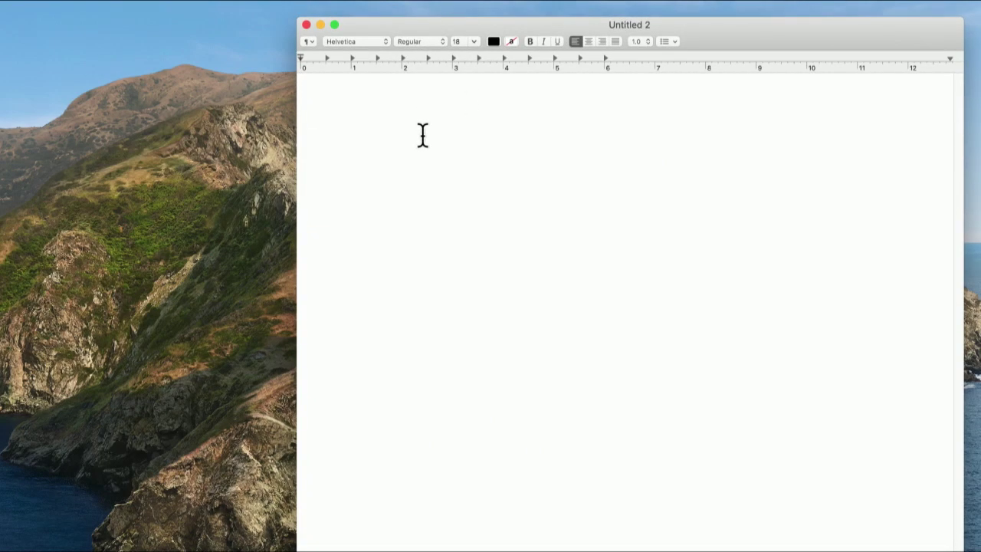
{"action": "type", "text": "This si"}
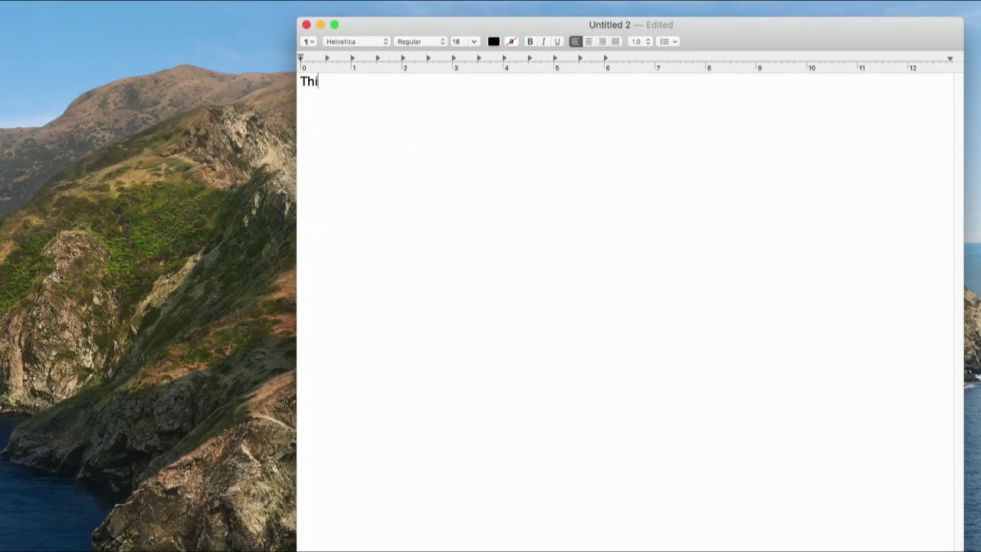
{"action": "key", "text": "BackSpace"}
{"action": "key", "text": "BackSpace"}
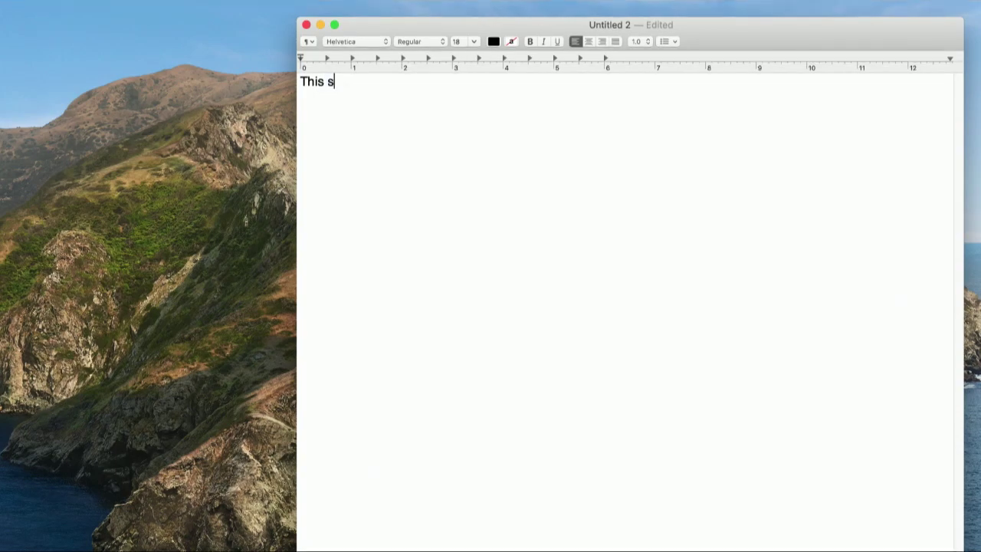
{"action": "type", "text": "is some typing."}
{"action": "key", "text": "Return"}
{"action": "key", "text": "Return"}
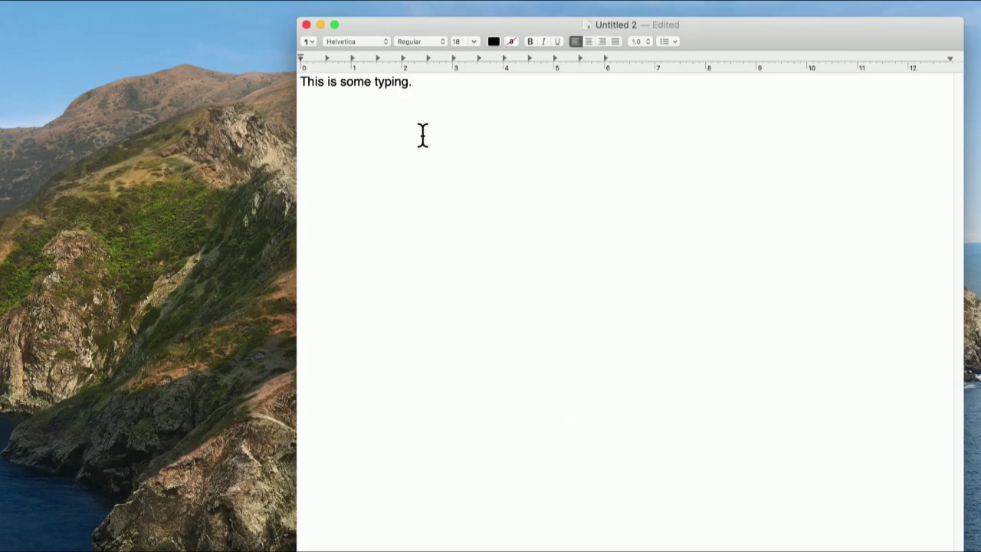
{"action": "key", "text": "fn"}
{"action": "key", "text": "fn"}
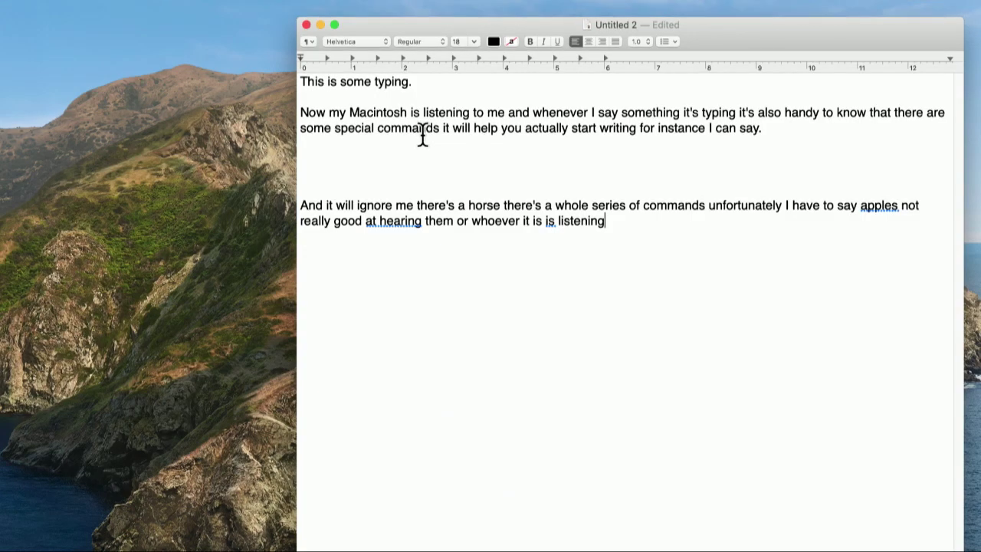
- Switch to Safari and examine the punctuation, typography and formatting commands in the guide to dictating text on Mac
{"action": "key", "text": "super+Tab"}
{"action": "key", "text": "super+Tab"}
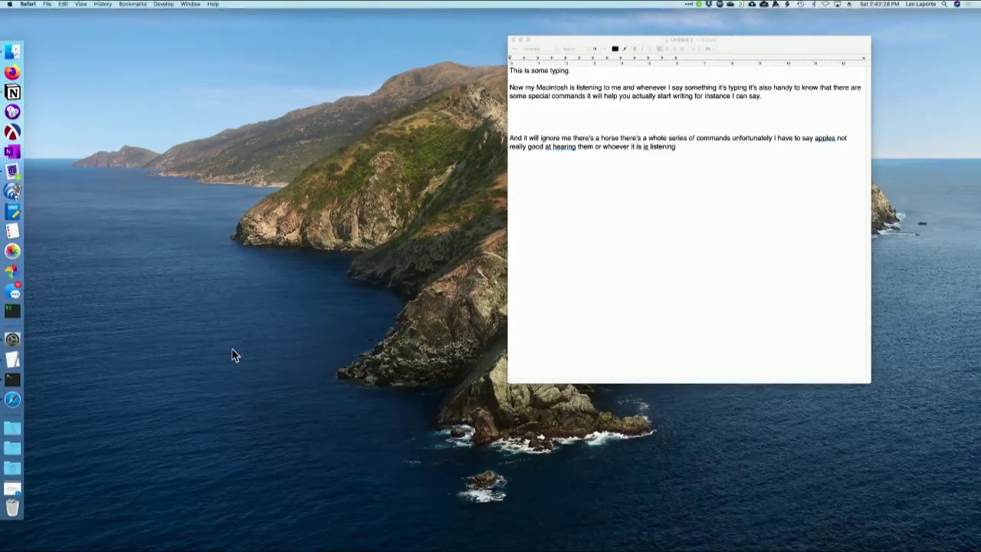
{"action": "left_click", "coordinate": [23, 404]}
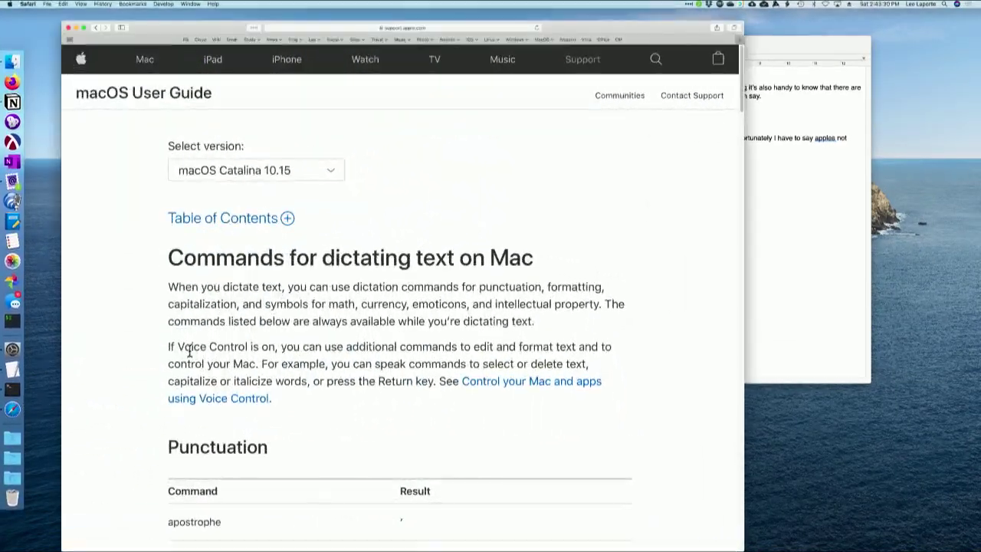
{"action": "scroll", "coordinate": [151, 372], "scroll_direction": "down", "scroll_amount": 3}
{"action": "scroll", "coordinate": [150, 366], "scroll_direction": "down", "scroll_amount": 2}
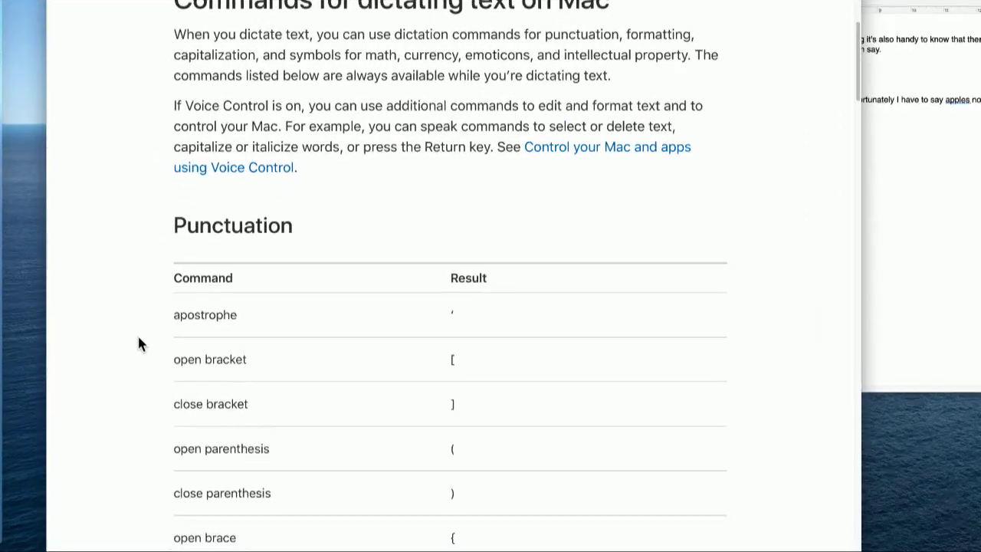
{"action": "scroll", "coordinate": [499, 353], "scroll_direction": "down", "scroll_amount": 3}
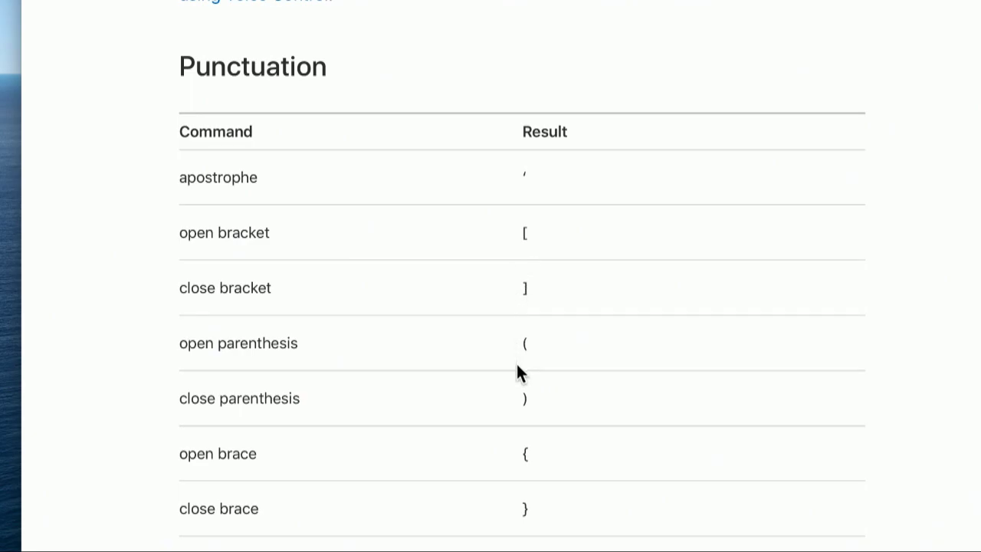
{"action": "scroll", "coordinate": [518, 371], "scroll_direction": "down", "scroll_amount": 5}
{"action": "scroll", "coordinate": [521, 386], "scroll_direction": "down", "scroll_amount": 5}
{"action": "scroll", "coordinate": [518, 375], "scroll_direction": "down", "scroll_amount": 8}
{"action": "scroll", "coordinate": [518, 375], "scroll_direction": "down", "scroll_amount": 1}
{"action": "scroll", "coordinate": [518, 374], "scroll_direction": "down", "scroll_amount": 3}
{"action": "scroll", "coordinate": [519, 375], "scroll_direction": "down", "scroll_amount": 3}
{"action": "scroll", "coordinate": [518, 375], "scroll_direction": "down", "scroll_amount": 1}
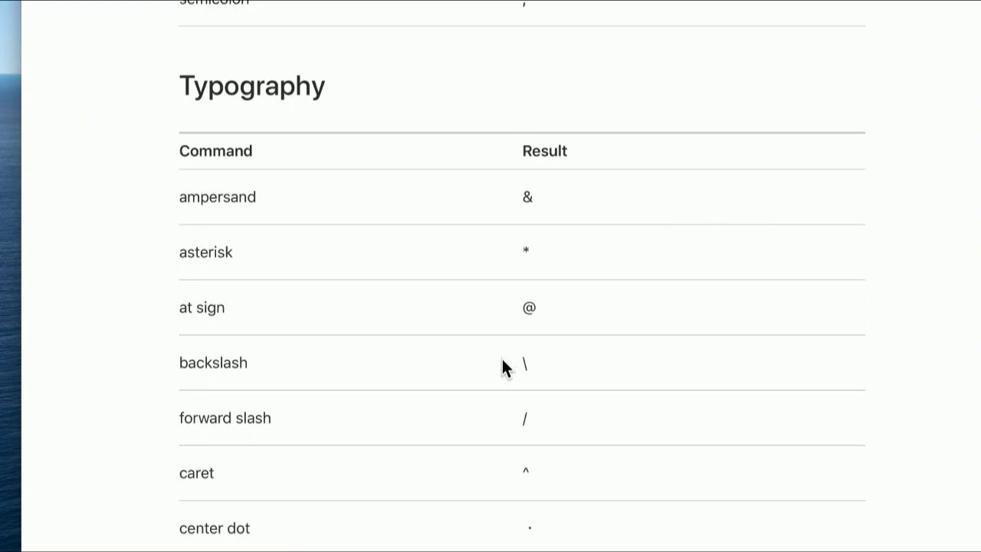
{"action": "scroll", "coordinate": [504, 361], "scroll_direction": "down", "scroll_amount": 3}
{"action": "scroll", "coordinate": [501, 358], "scroll_direction": "down", "scroll_amount": 1}
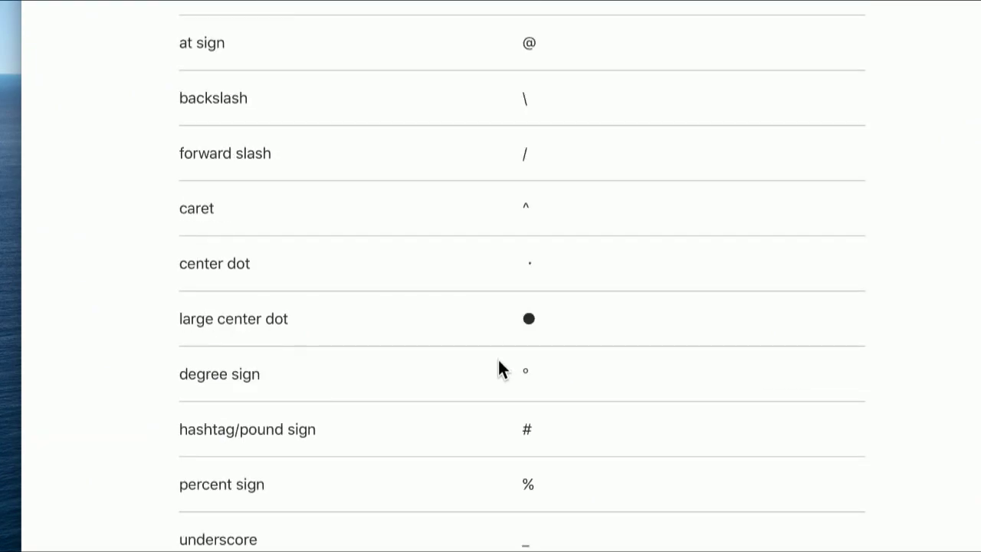
{"action": "scroll", "coordinate": [498, 359], "scroll_direction": "down", "scroll_amount": 3}
{"action": "scroll", "coordinate": [498, 359], "scroll_direction": "down", "scroll_amount": 3}
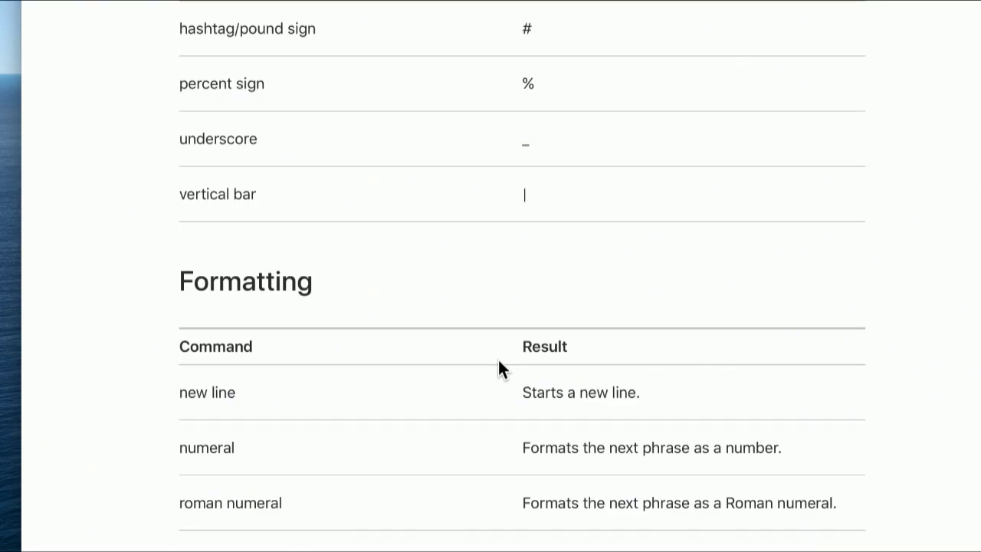
{"action": "scroll", "coordinate": [498, 360], "scroll_direction": "down", "scroll_amount": 2}
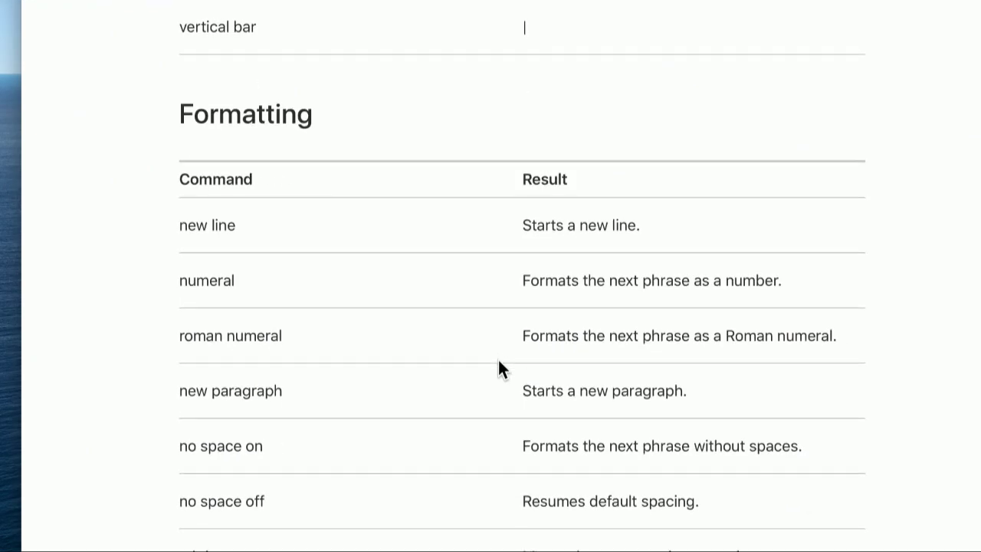
{"action": "scroll", "coordinate": [499, 368], "scroll_direction": "down", "scroll_amount": 2}
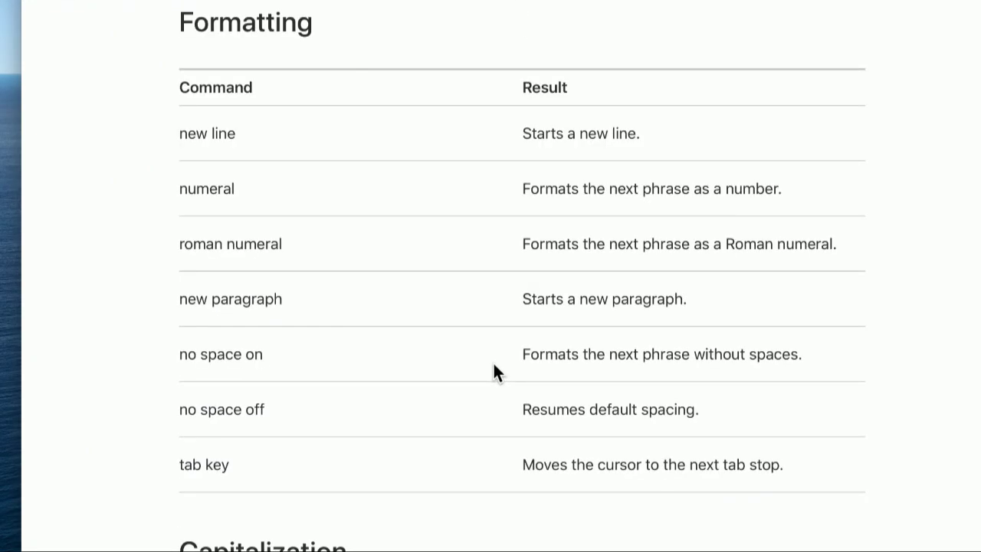
- Switch back to TextEdit and dictate test lines with a Roman numeral and a copyright line with a name and 2020
{"action": "key", "text": "super+Tab"}
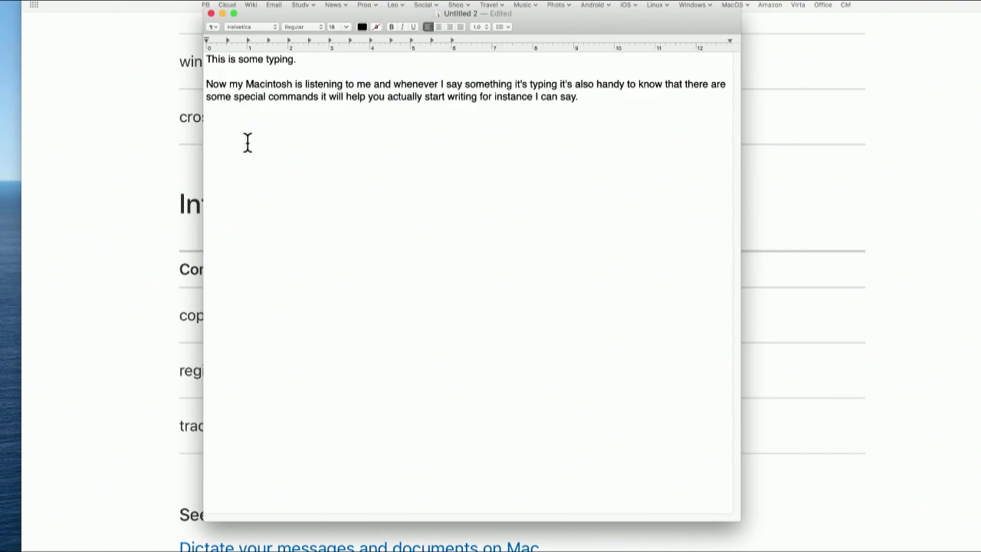
{"action": "key", "text": "fn"}
{"action": "key", "text": "fn"}
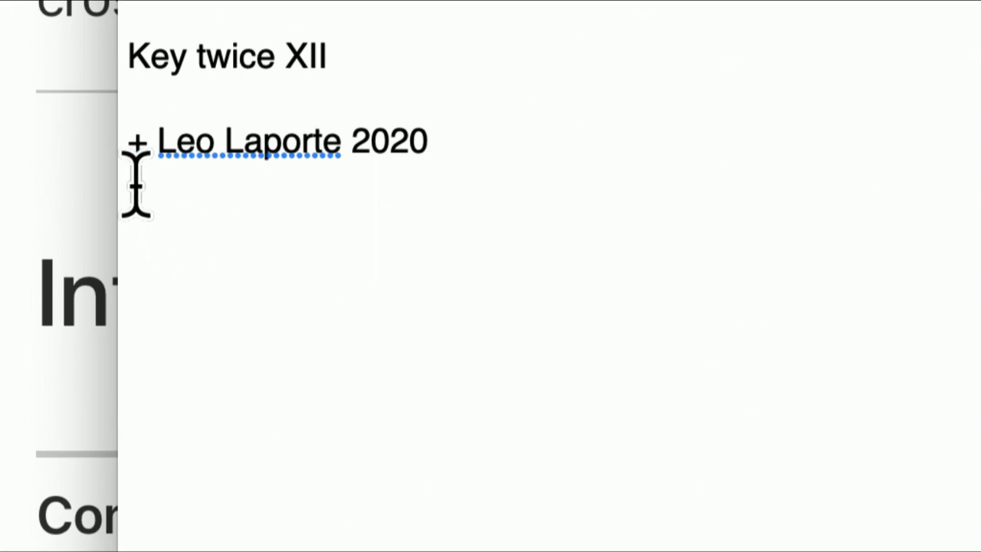
{"action": "left_click_drag", "start_coordinate": [328, 67], "coordinate": [285, 70]}
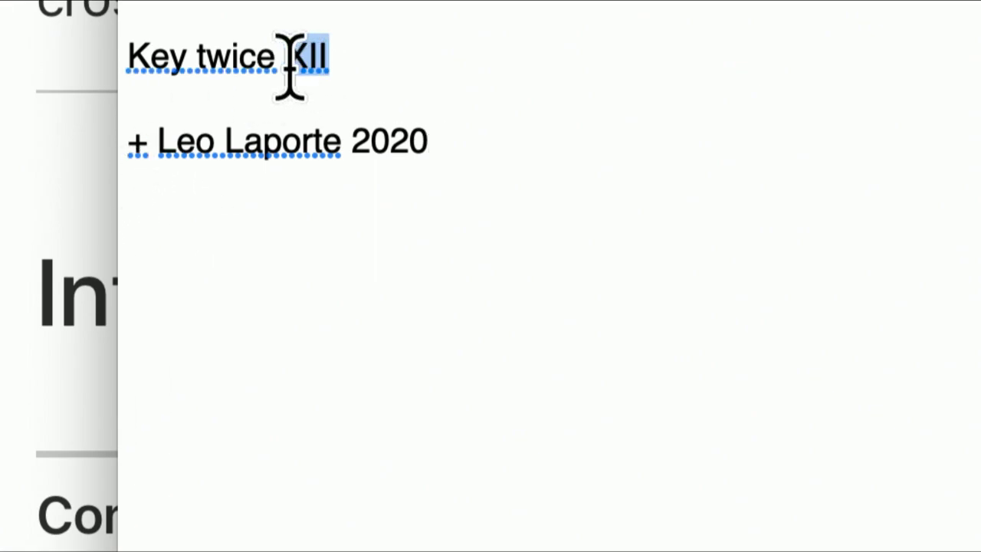
{"action": "triple_click", "coordinate": [127, 154]}
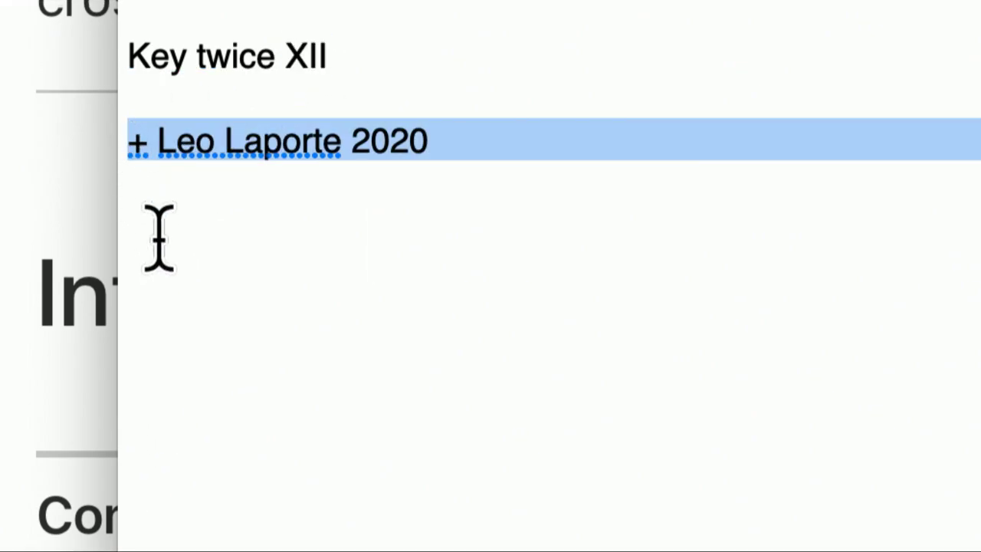
{"action": "left_click", "coordinate": [211, 352]}
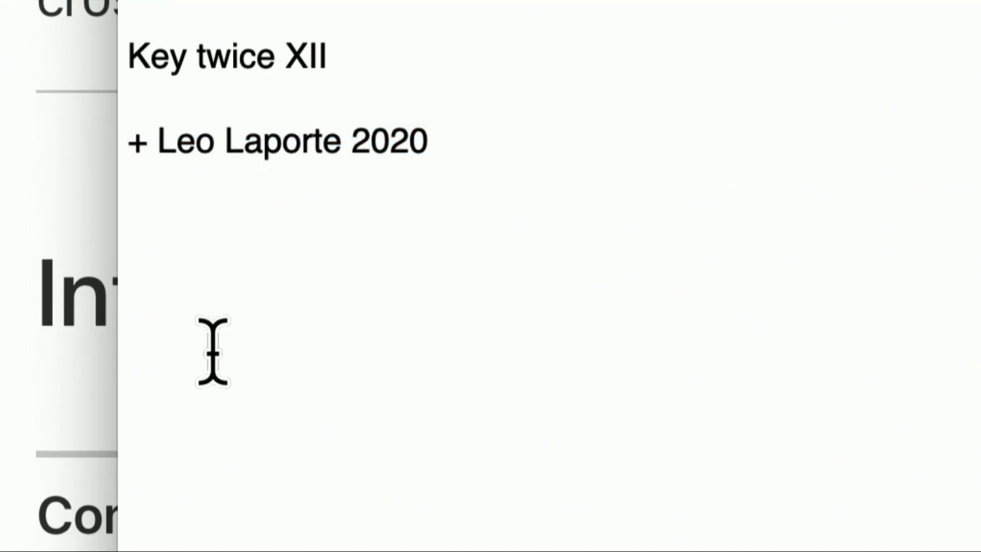
- Try to dictate a copyright symbol followed by 2020 on a new line below the test lines
{"action": "key", "text": "Return"}
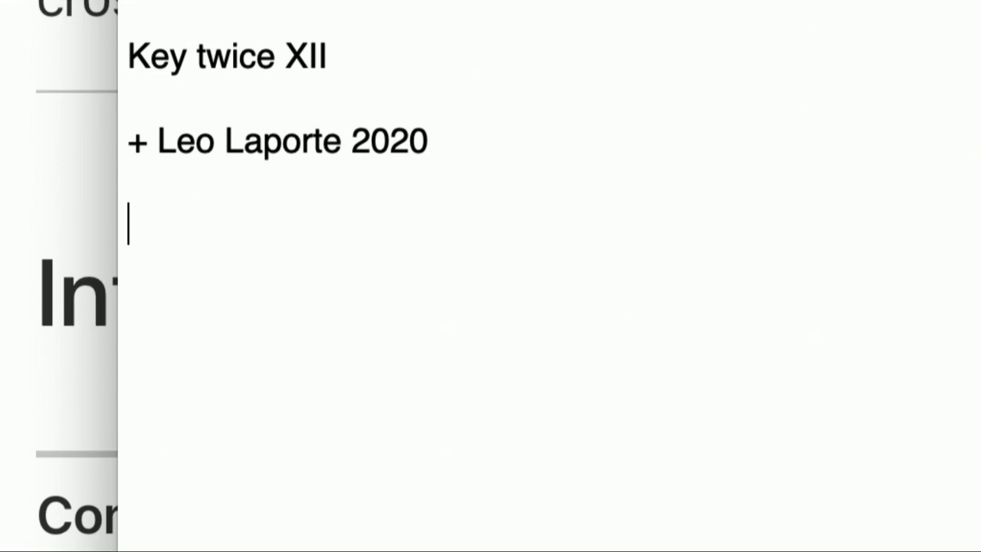
{"action": "key", "text": "fn"}
{"action": "key", "text": "fn"}
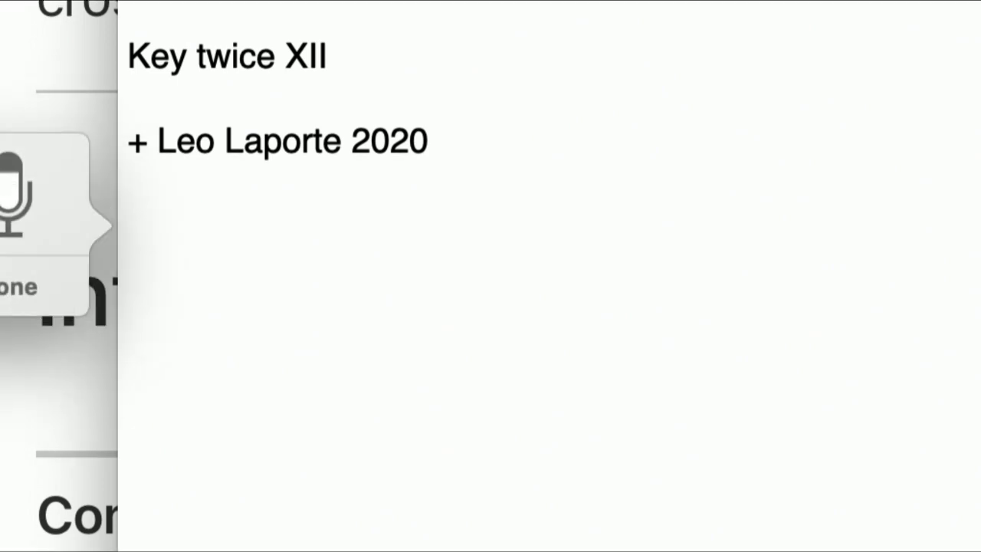
{"action": "type", "text": "Copyright sign 2020"}
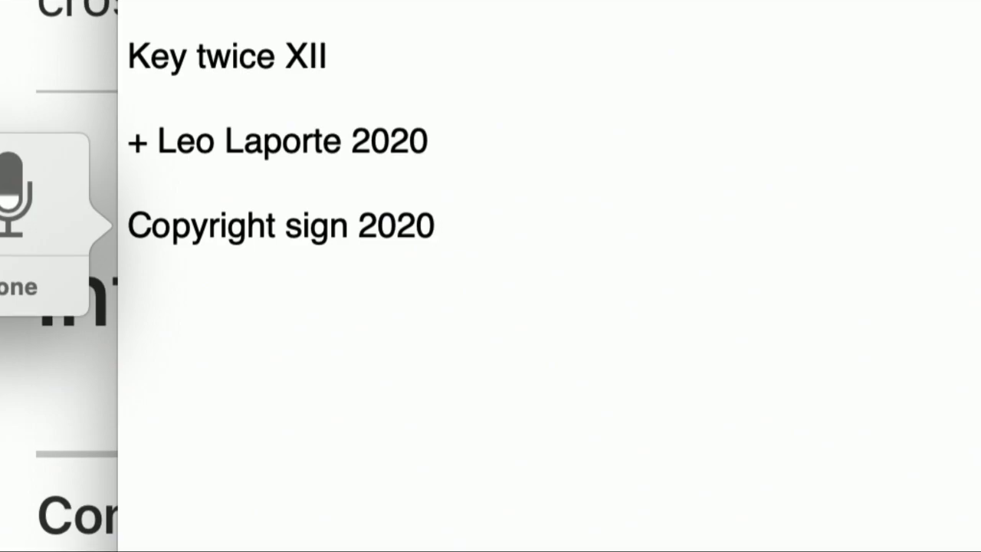
{"action": "key", "text": "fn"}
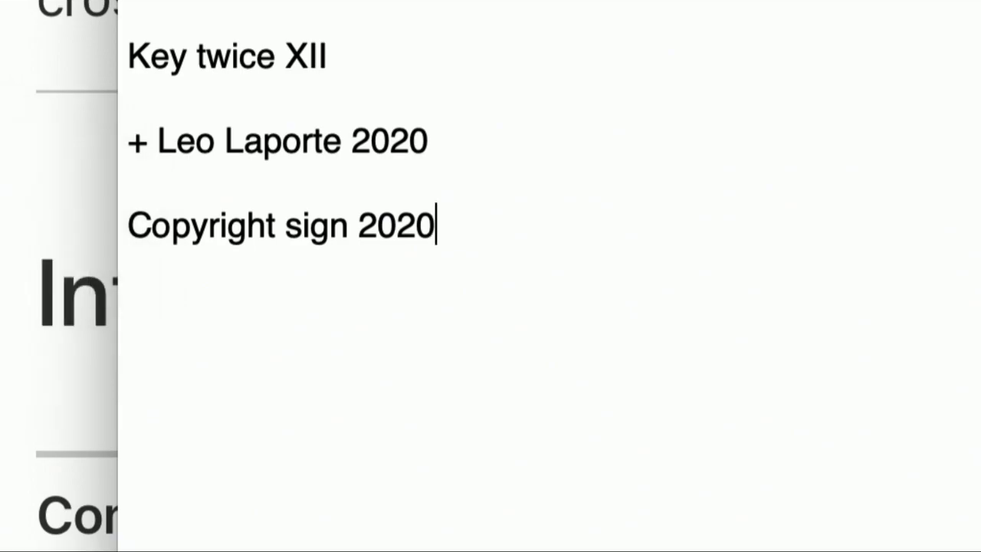
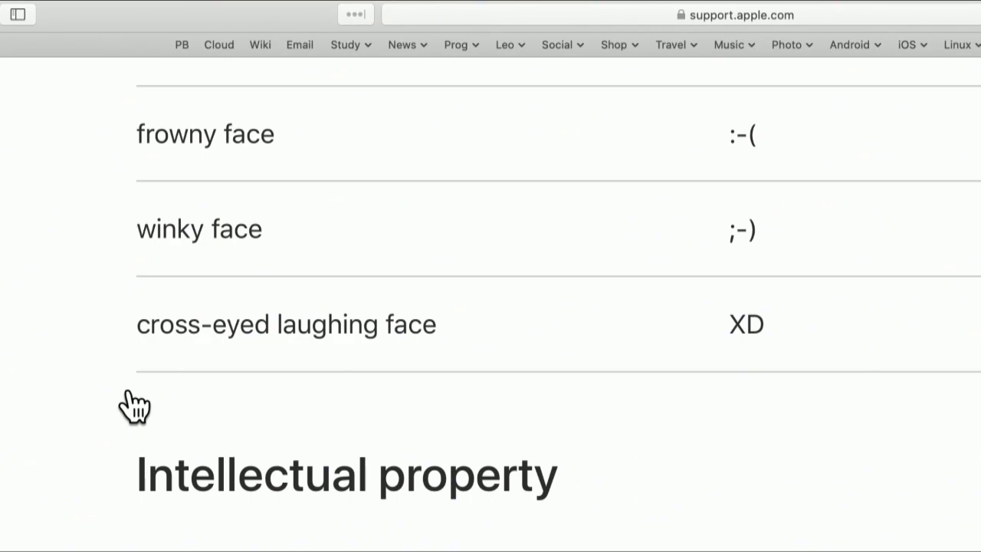
- Check the guide's emoticon commands, and delete all test lines in TextEdit below the paragraph ending "for instance I can say."
{"action": "scroll", "coordinate": [176, 373], "scroll_direction": "up", "scroll_amount": 10}
{"action": "scroll", "coordinate": [175, 372], "scroll_direction": "down", "scroll_amount": 5}
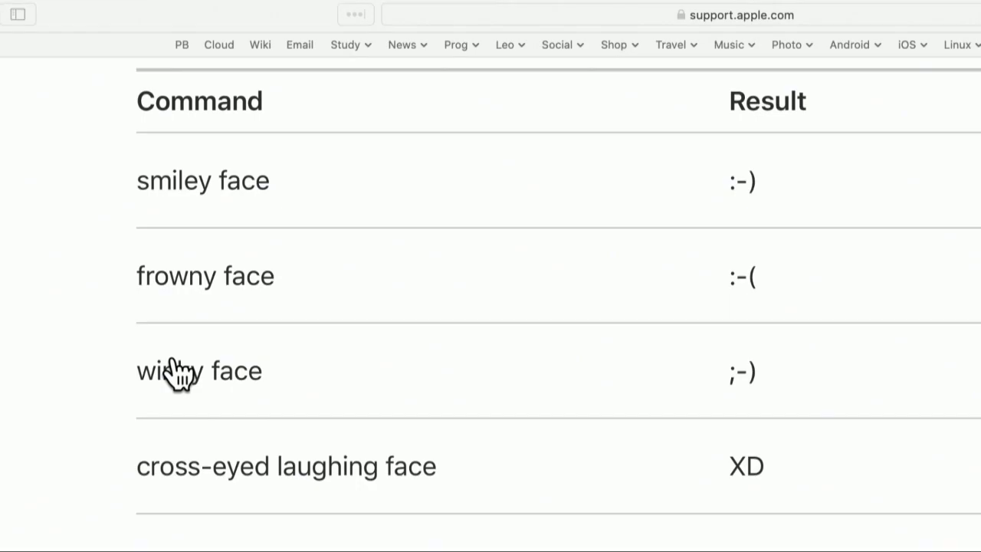
{"action": "key", "text": "super+Tab"}
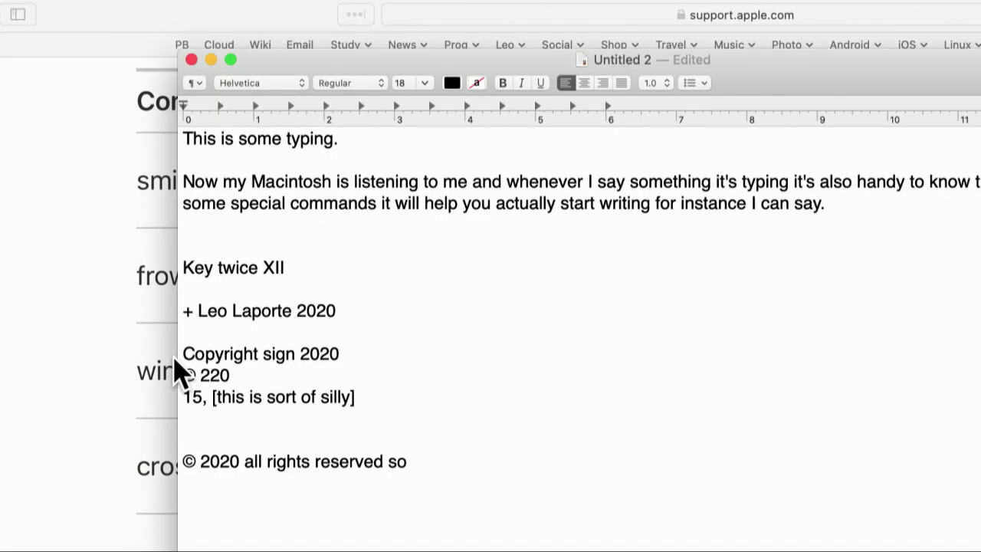
{"action": "left_click_drag", "start_coordinate": [439, 473], "coordinate": [191, 245]}
{"action": "key", "text": "BackSpace"}
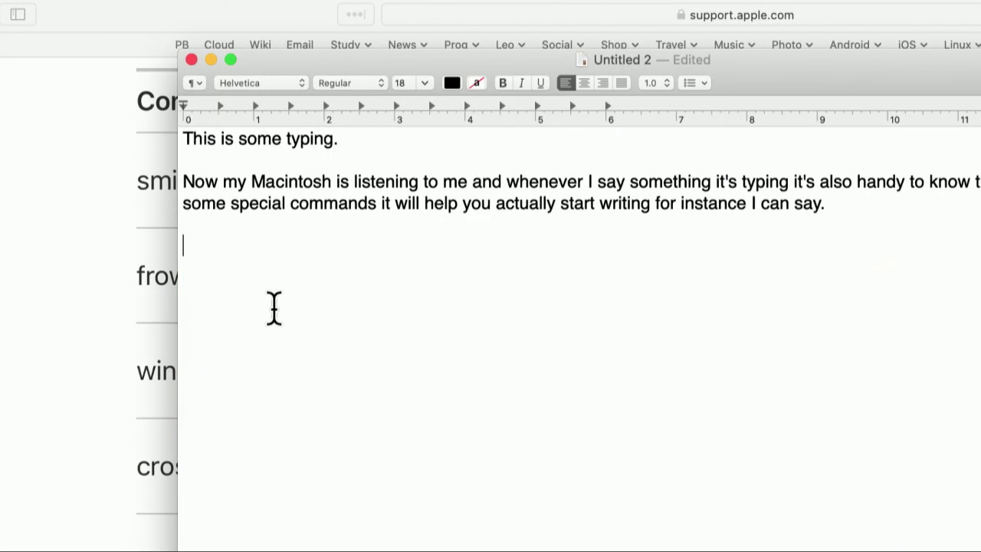
- Dictate the smiley face, frowny face, winky face and cross-eyed laughing face commands below the paragraph ending "for instance I can say."
{"action": "left_click", "coordinate": [94, 318]}
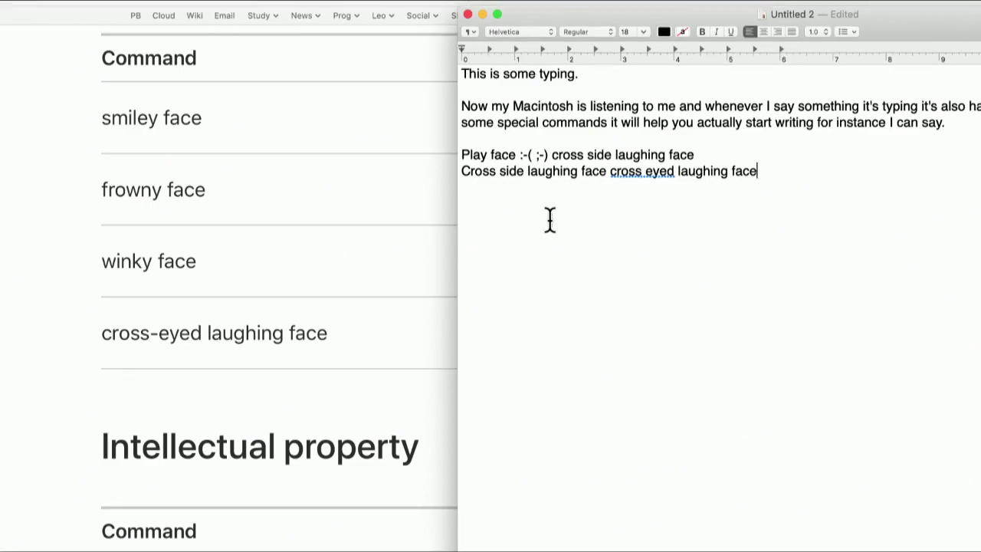
{"action": "key", "text": "fn"}
{"action": "key", "text": "fn"}
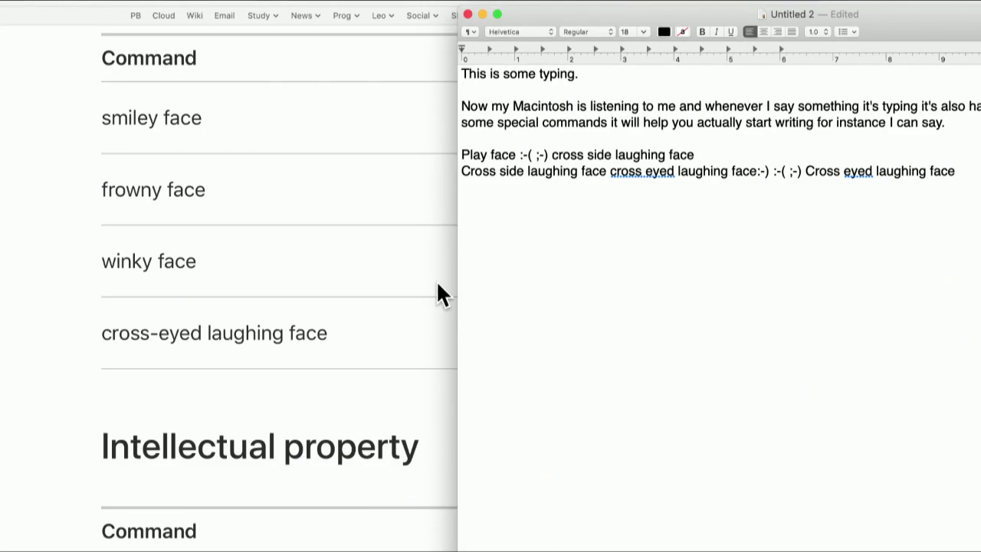
- Bring up the guide's currency commands and add four line breaks after the emoticon test lines in TextEdit
{"action": "scroll", "coordinate": [436, 285], "scroll_direction": "up", "scroll_amount": 5}
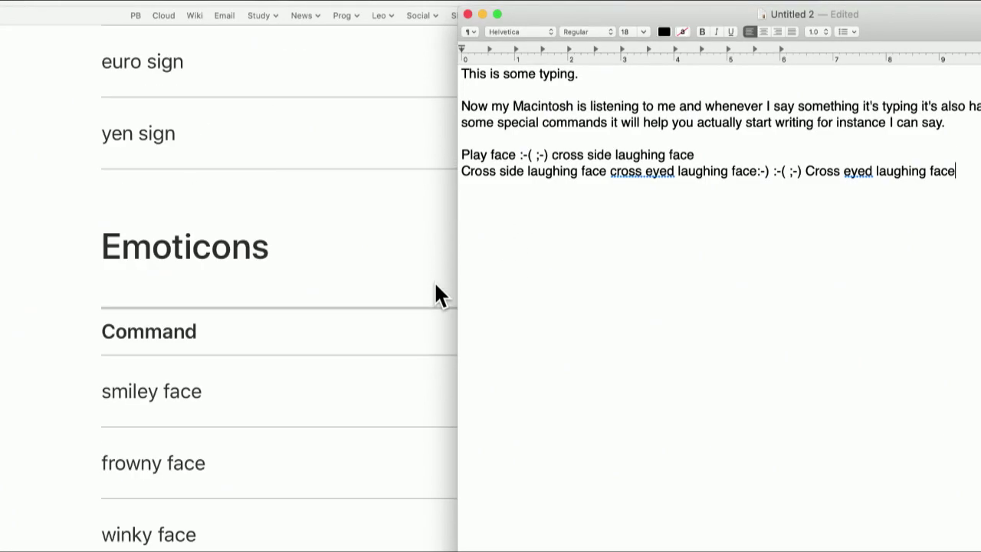
{"action": "scroll", "coordinate": [434, 285], "scroll_direction": "up", "scroll_amount": 5}
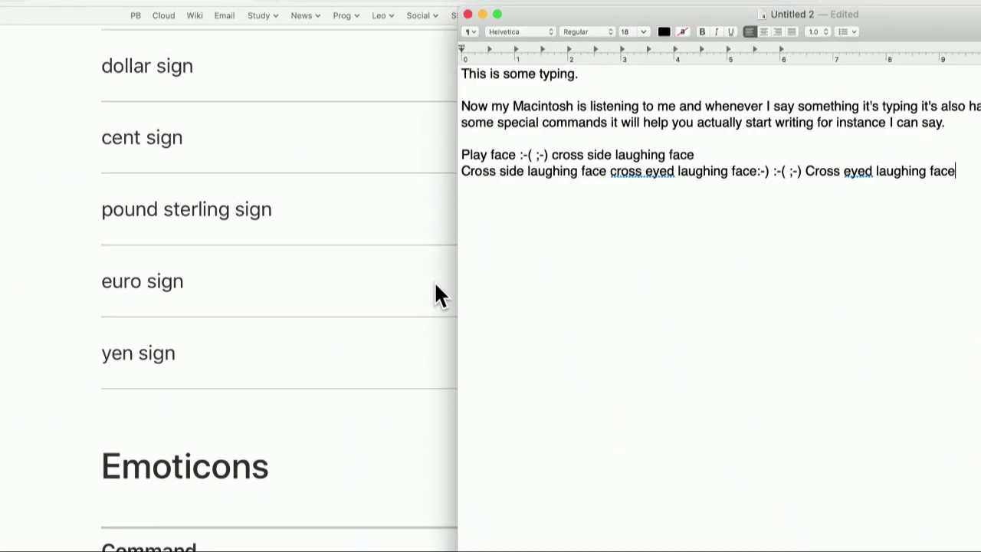
{"action": "scroll", "coordinate": [435, 285], "scroll_direction": "up", "scroll_amount": 2}
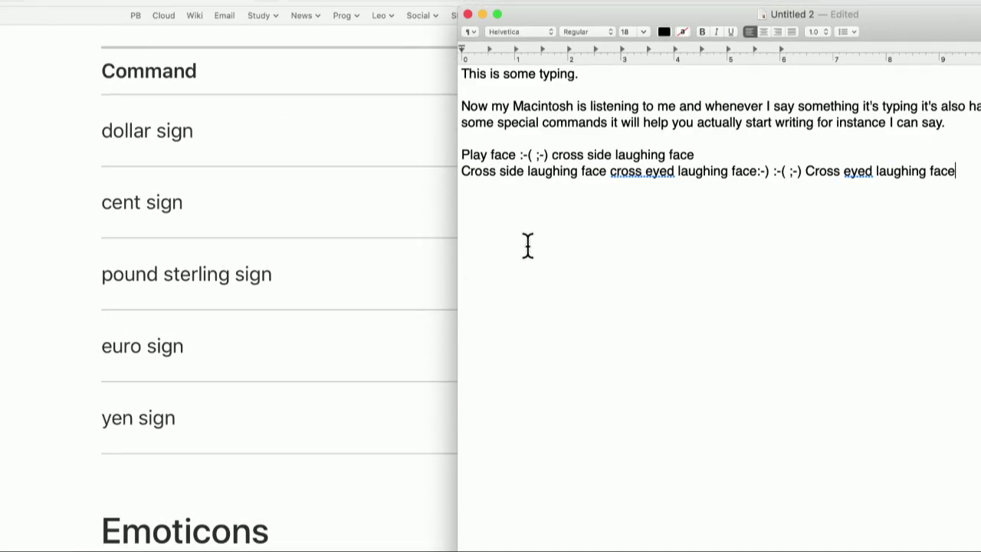
{"action": "key", "text": "Return"}
{"action": "key", "text": "Return"}
{"action": "key", "text": "Return"}
{"action": "key", "text": "Return"}
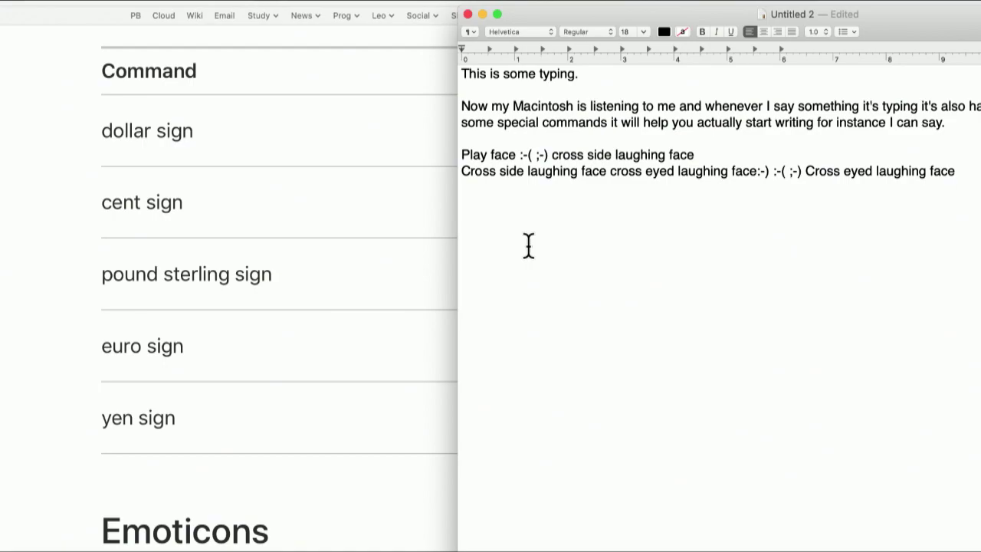
- Dictate currency sign commands, including the euro sign, below the emoticon test lines
{"action": "key", "text": "fn"}
{"action": "key", "text": "fn"}
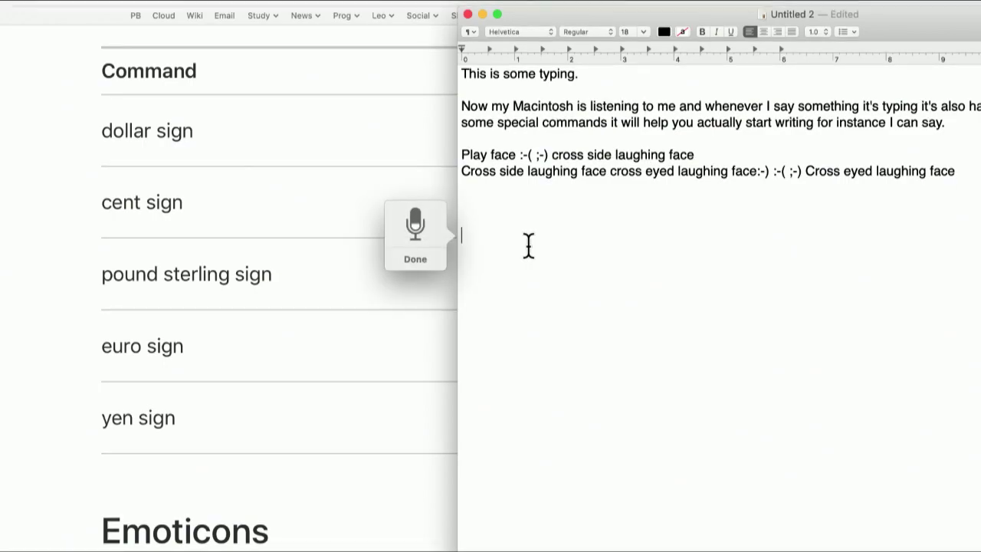
{"action": "key", "text": "fn"}
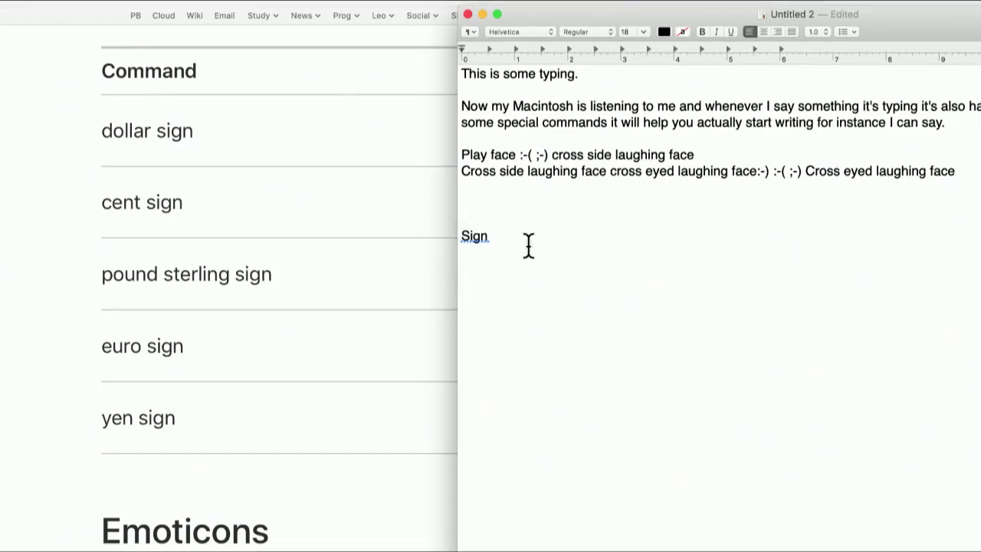
{"action": "key", "text": "fn"}
{"action": "key", "text": "fn"}
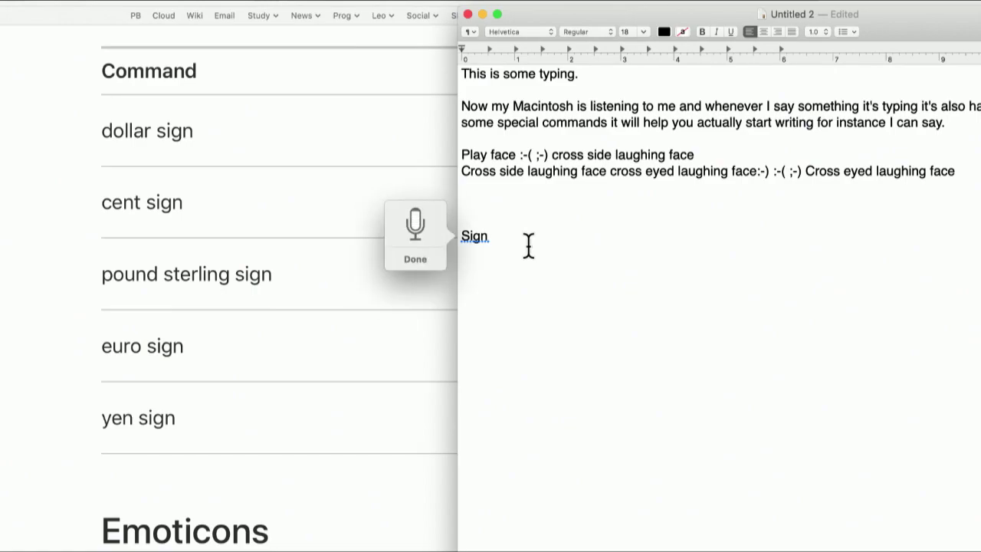
{"action": "key", "text": "fn"}
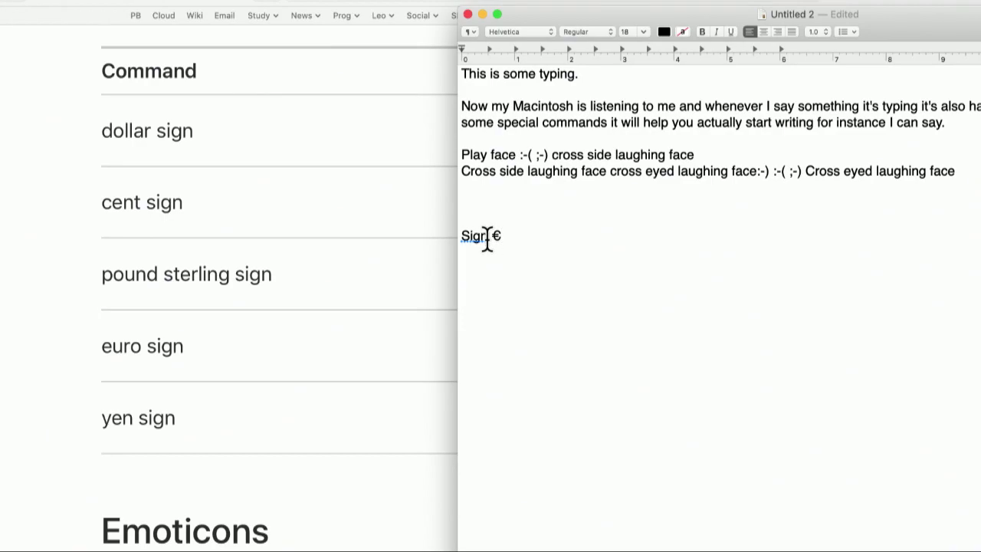
- Examine the guide's mathematical, currency, emoticon, intellectual property and capitalization commands
{"action": "scroll", "coordinate": [358, 203], "scroll_direction": "up", "scroll_amount": 5}
{"action": "scroll", "coordinate": [358, 199], "scroll_direction": "up", "scroll_amount": 10}
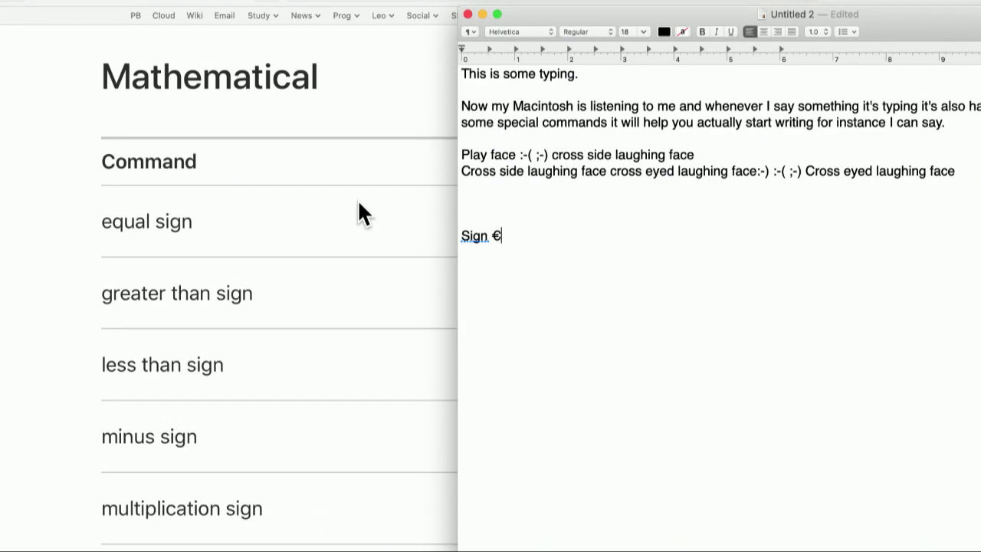
{"action": "scroll", "coordinate": [357, 199], "scroll_direction": "down", "scroll_amount": 3}
{"action": "scroll", "coordinate": [357, 199], "scroll_direction": "down", "scroll_amount": 20}
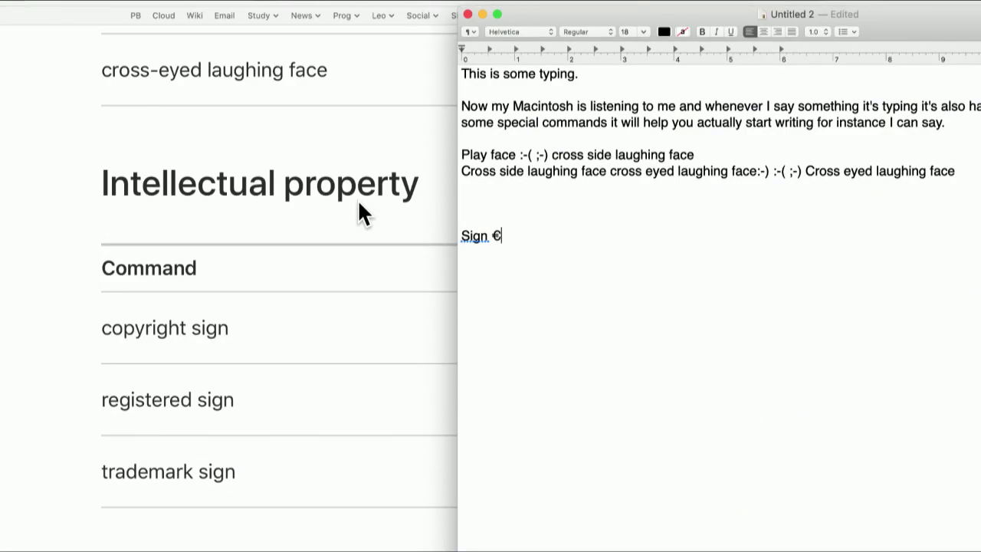
{"action": "scroll", "coordinate": [357, 199], "scroll_direction": "up", "scroll_amount": 6}
{"action": "scroll", "coordinate": [357, 201], "scroll_direction": "down", "scroll_amount": 5}
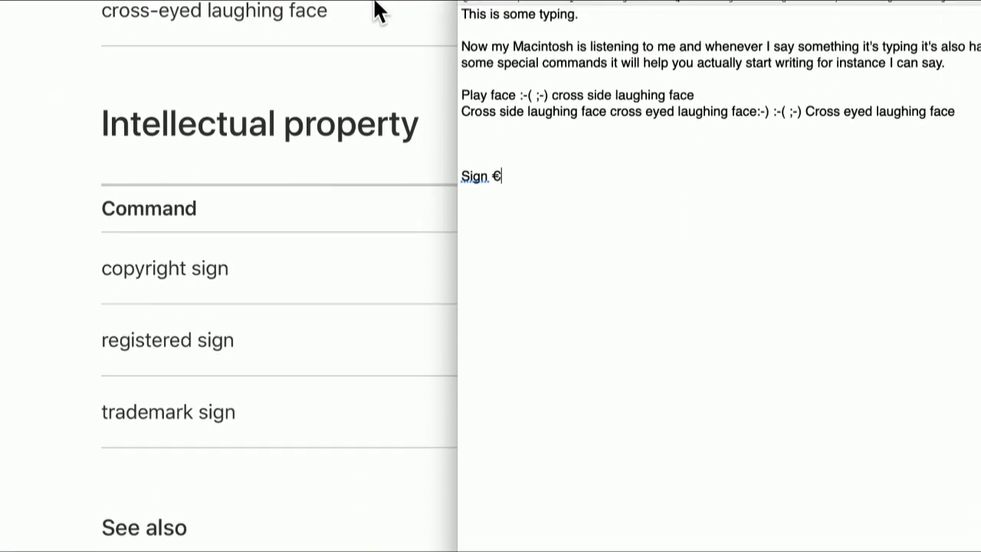
{"action": "scroll", "coordinate": [344, 190], "scroll_direction": "up", "scroll_amount": 3}
{"action": "scroll", "coordinate": [344, 186], "scroll_direction": "up", "scroll_amount": 5}
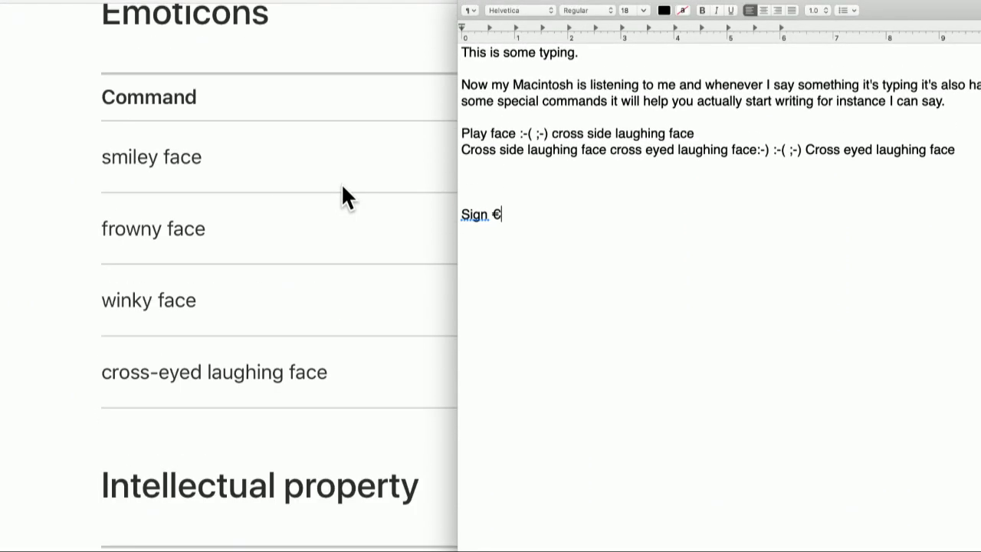
{"action": "scroll", "coordinate": [342, 187], "scroll_direction": "up", "scroll_amount": 5}
{"action": "scroll", "coordinate": [341, 185], "scroll_direction": "up", "scroll_amount": 5}
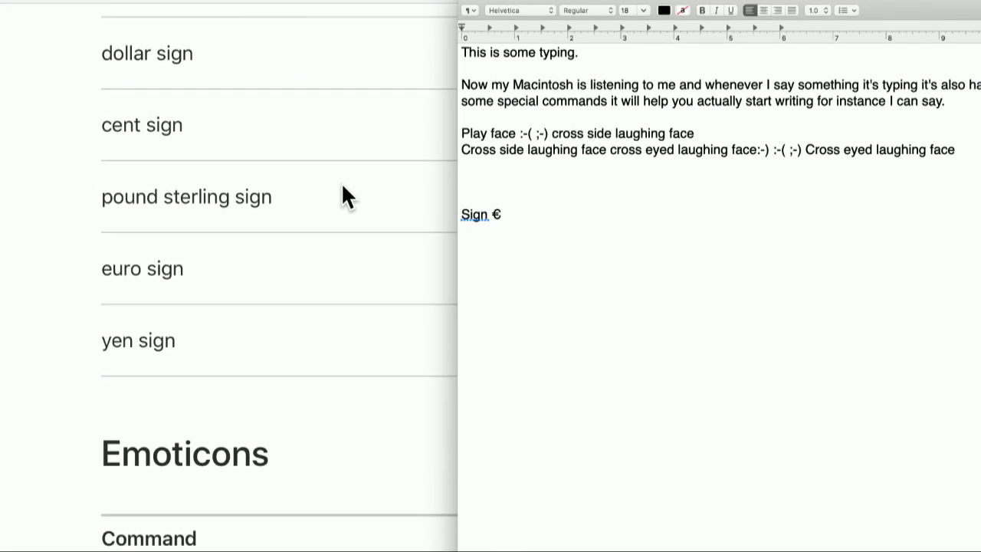
{"action": "scroll", "coordinate": [343, 185], "scroll_direction": "up", "scroll_amount": 8}
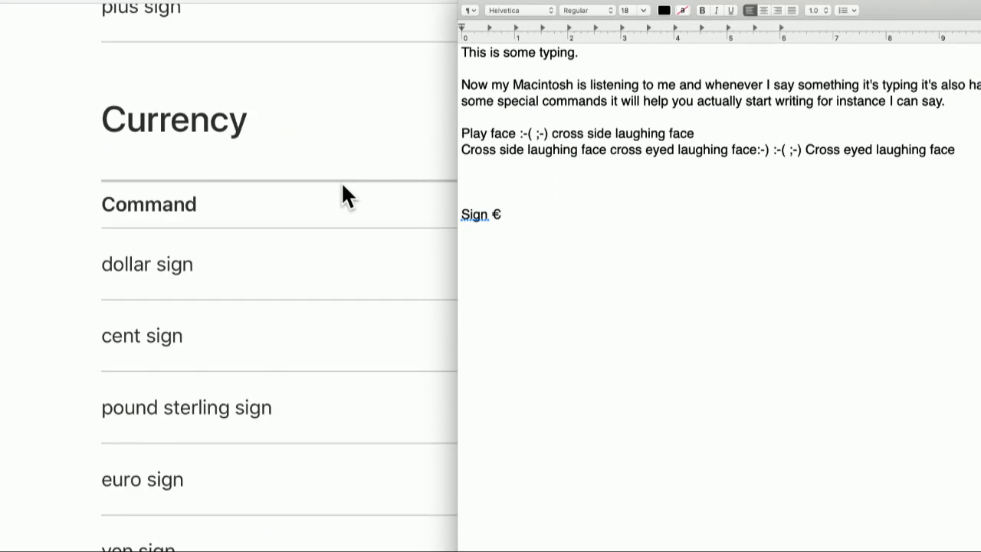
{"action": "scroll", "coordinate": [343, 186], "scroll_direction": "up", "scroll_amount": 5}
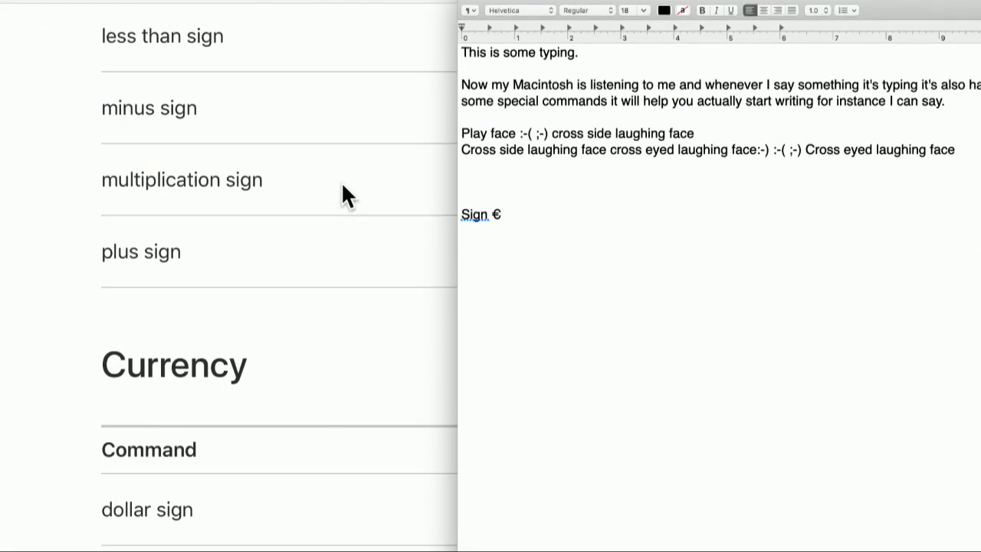
{"action": "scroll", "coordinate": [343, 196], "scroll_direction": "up", "scroll_amount": 2}
{"action": "scroll", "coordinate": [343, 186], "scroll_direction": "up", "scroll_amount": 12}
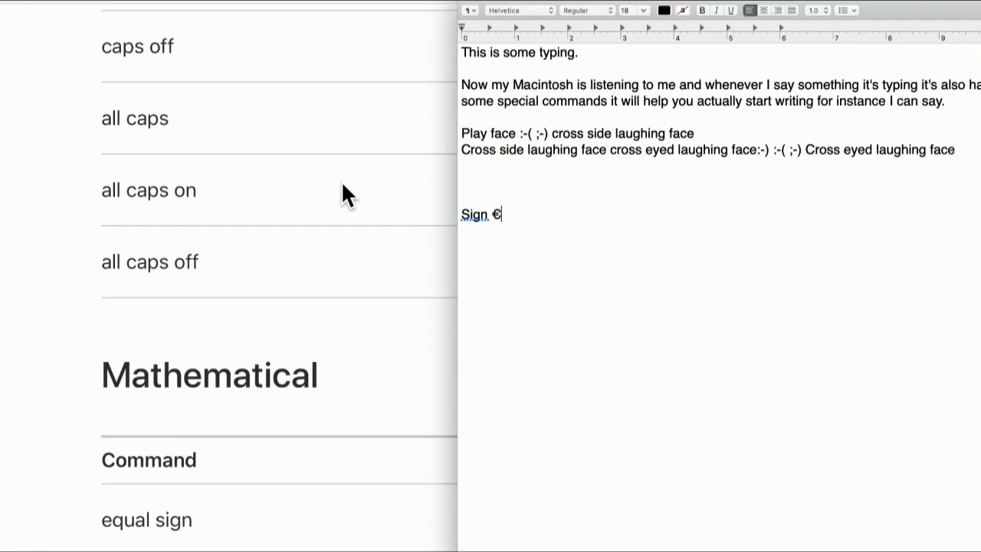
{"action": "scroll", "coordinate": [343, 195], "scroll_direction": "up", "scroll_amount": 2}
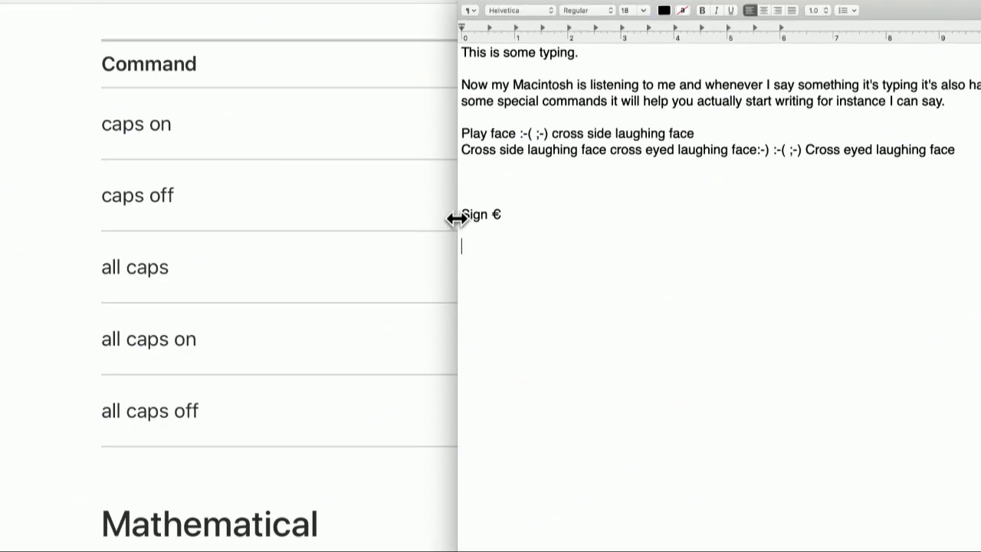
- Dictate "I AM SO ANGRY AT YOU I AM GOING TO TYPE IN CAPS FROM NOW ON" in all caps below the currency test
{"action": "key", "text": "fn"}
{"action": "key", "text": "fn"}
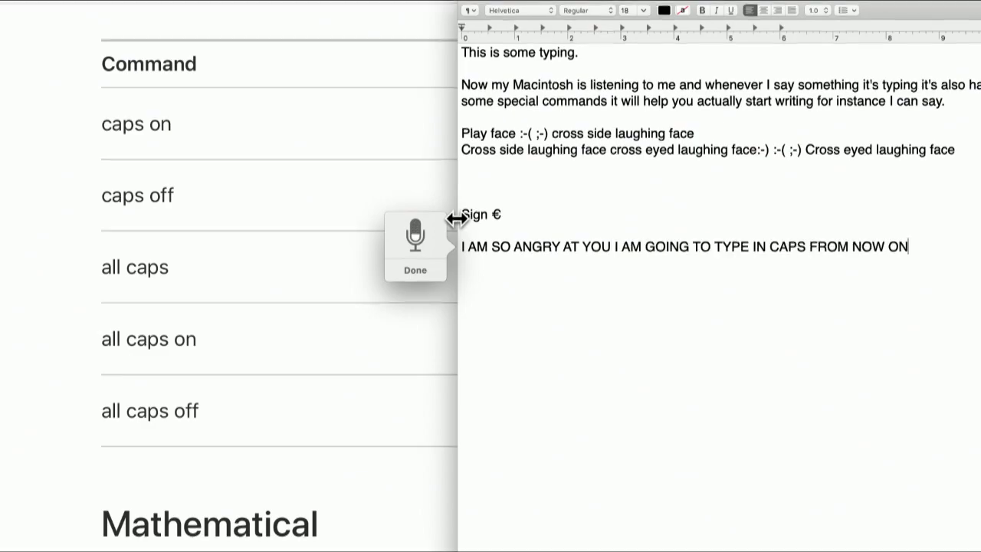
{"action": "left_click", "coordinate": [505, 284]}
- Dictate center dot, large center dot, degree and hashtag tests ending with "#WhyDon'tYouUnderstandWhatI'mSaying", deleting the first attempt, and add two line breaks
{"action": "key", "text": "fn"}
{"action": "key", "text": "fn"}
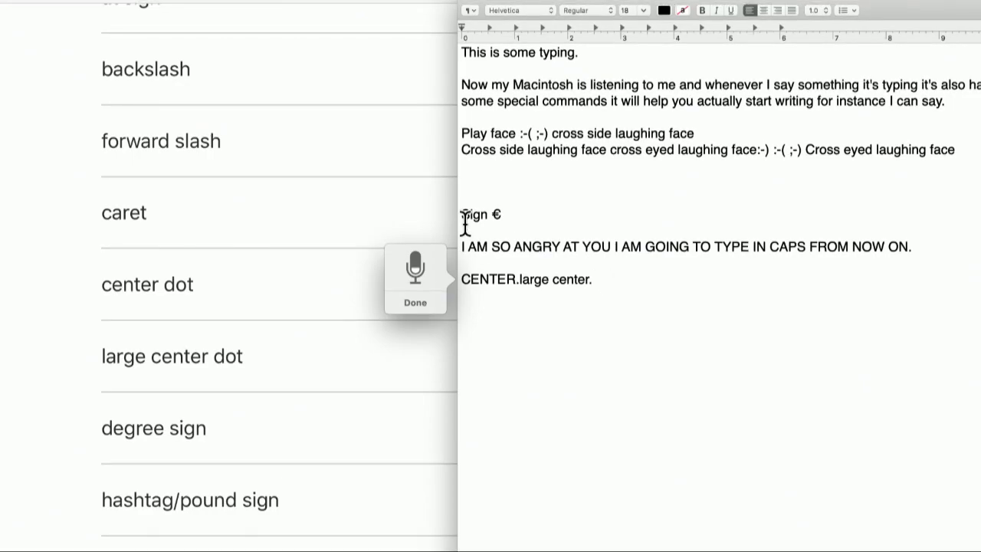
{"action": "left_click_drag", "start_coordinate": [592, 279], "coordinate": [480, 263]}
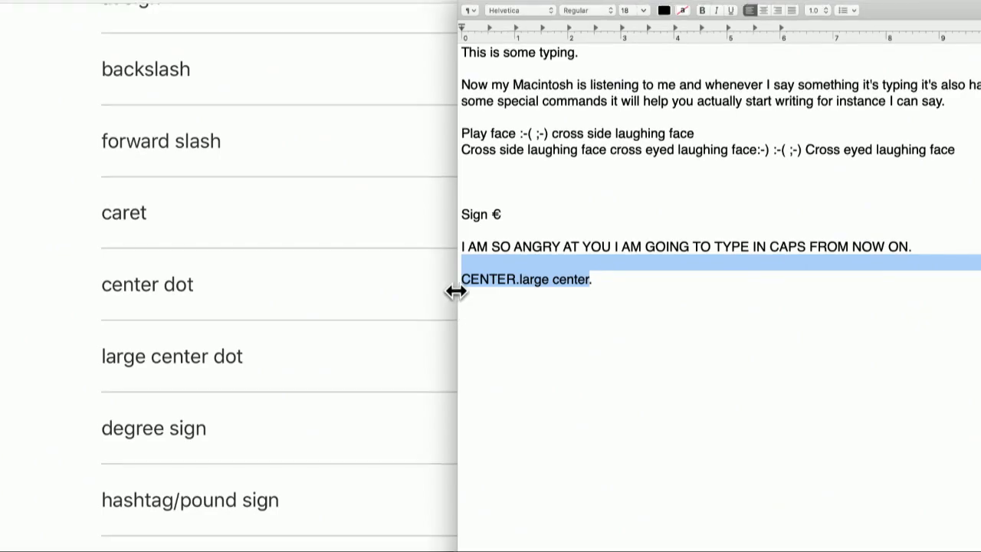
{"action": "key", "text": "BackSpace"}
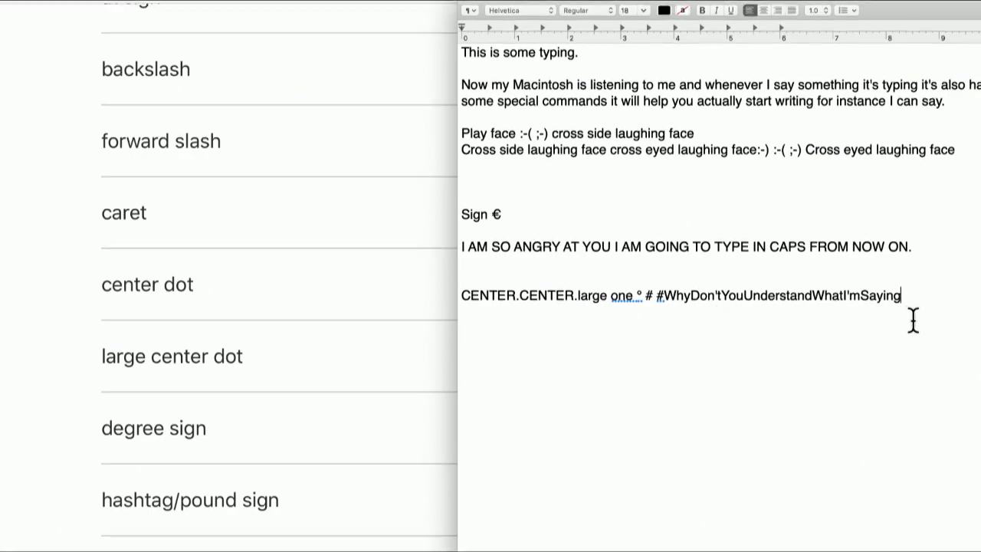
{"action": "key", "text": "Return"}
{"action": "key", "text": "Return"}
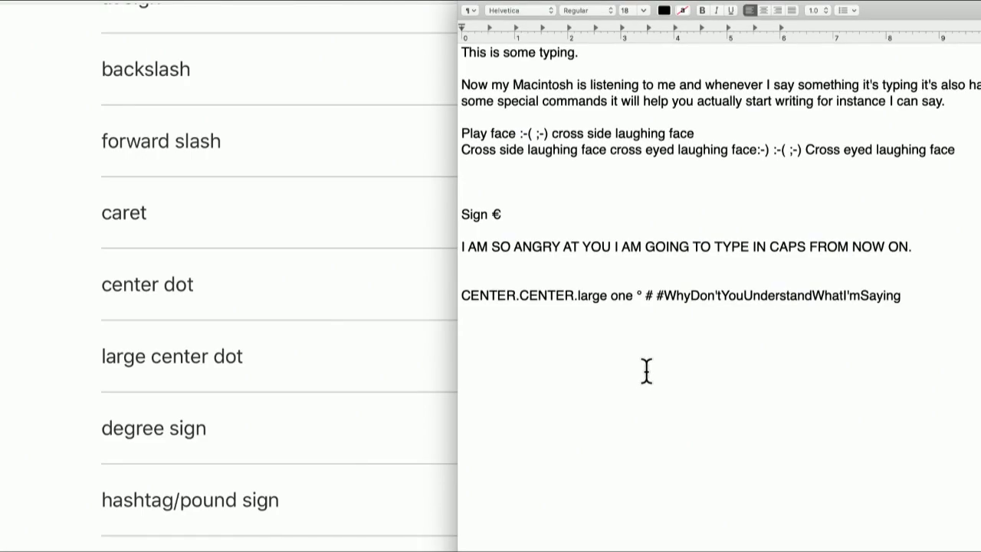
- Examine the guide's typography and punctuation commands, including brackets, parentheses, braces, dashes and quotes
{"action": "scroll", "coordinate": [397, 370], "scroll_direction": "up", "scroll_amount": 3}
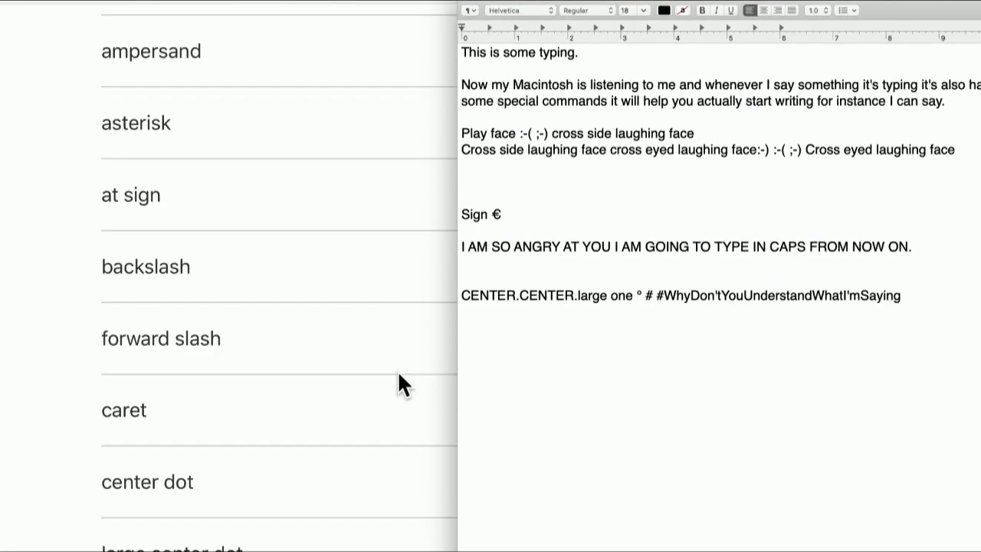
{"action": "scroll", "coordinate": [397, 370], "scroll_direction": "up", "scroll_amount": 3}
{"action": "scroll", "coordinate": [397, 370], "scroll_direction": "up", "scroll_amount": 10}
{"action": "scroll", "coordinate": [398, 370], "scroll_direction": "up", "scroll_amount": 10}
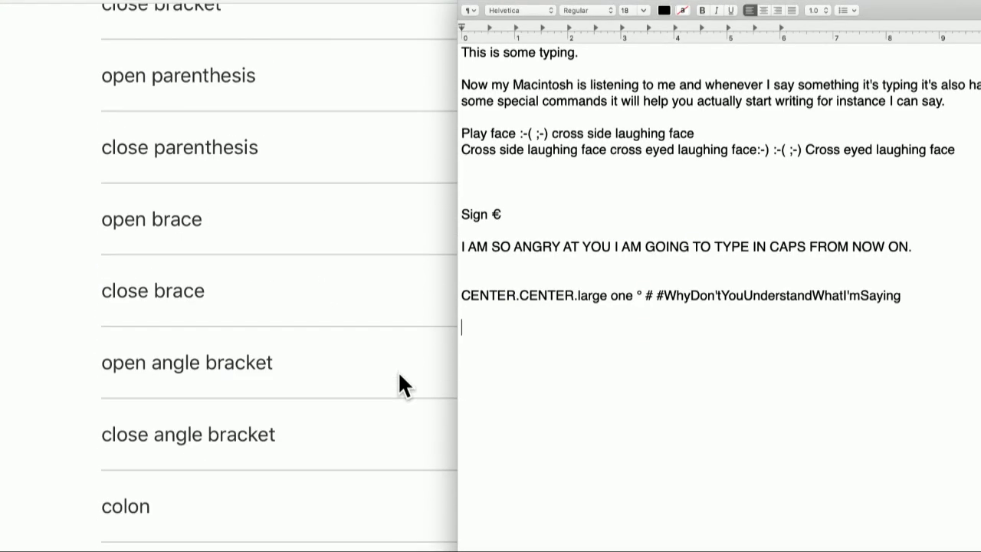
{"action": "scroll", "coordinate": [398, 370], "scroll_direction": "up", "scroll_amount": 5}
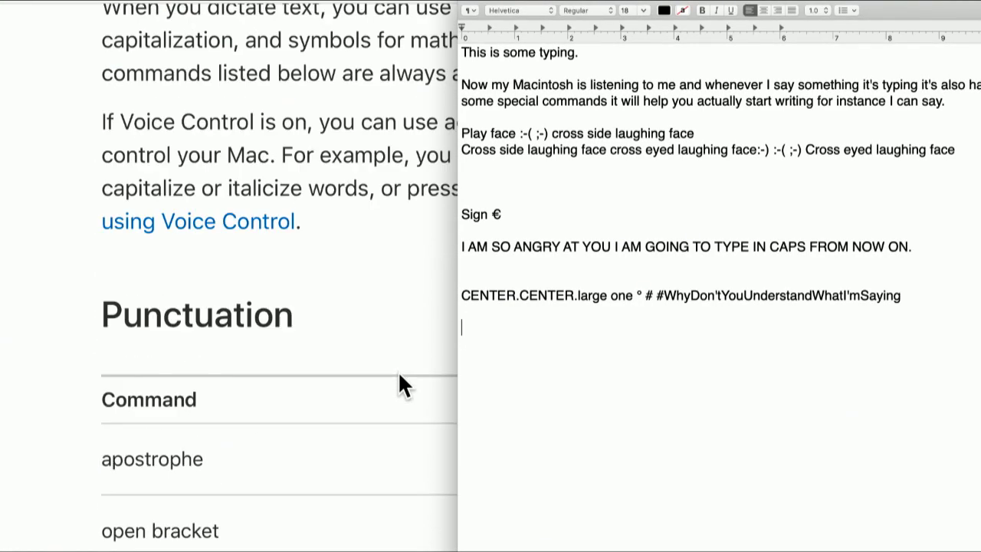
{"action": "scroll", "coordinate": [398, 371], "scroll_direction": "down", "scroll_amount": 8}
{"action": "scroll", "coordinate": [398, 371], "scroll_direction": "down", "scroll_amount": 6}
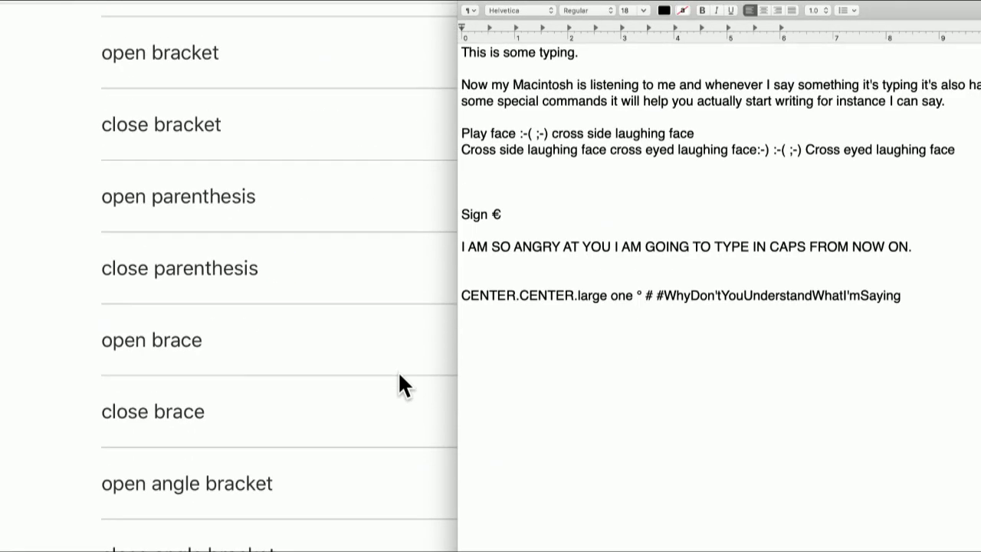
{"action": "scroll", "coordinate": [398, 371], "scroll_direction": "down", "scroll_amount": 4}
{"action": "scroll", "coordinate": [398, 371], "scroll_direction": "down", "scroll_amount": 8}
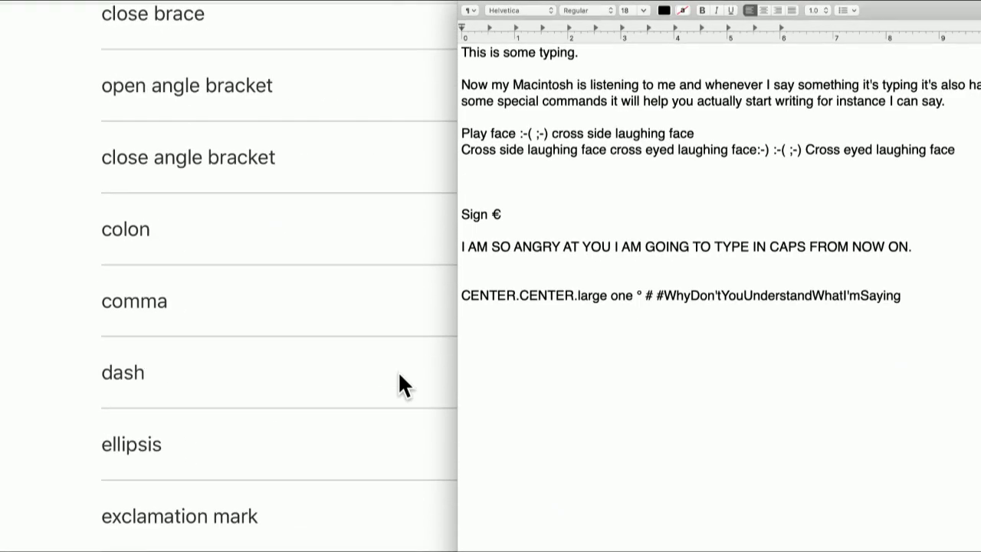
{"action": "scroll", "coordinate": [399, 372], "scroll_direction": "down", "scroll_amount": 2}
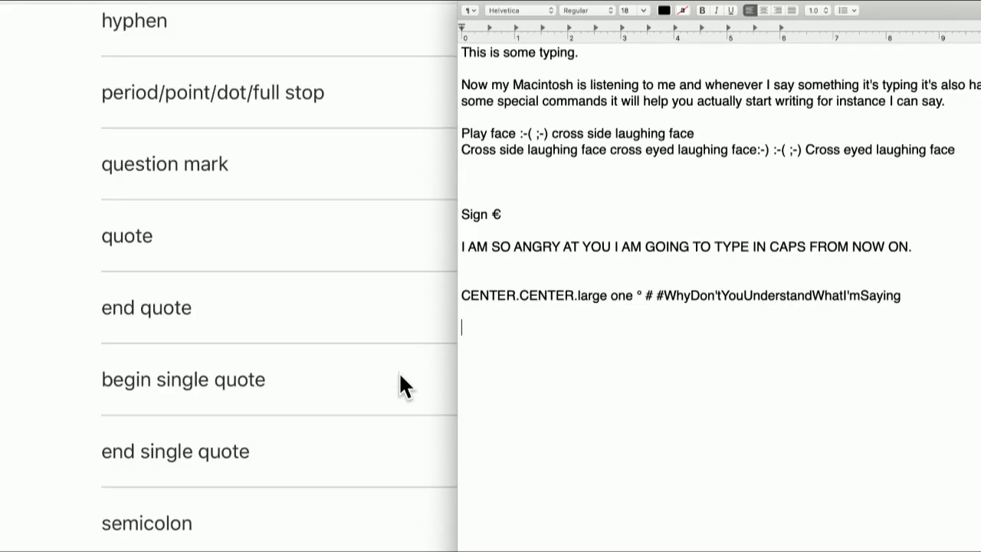